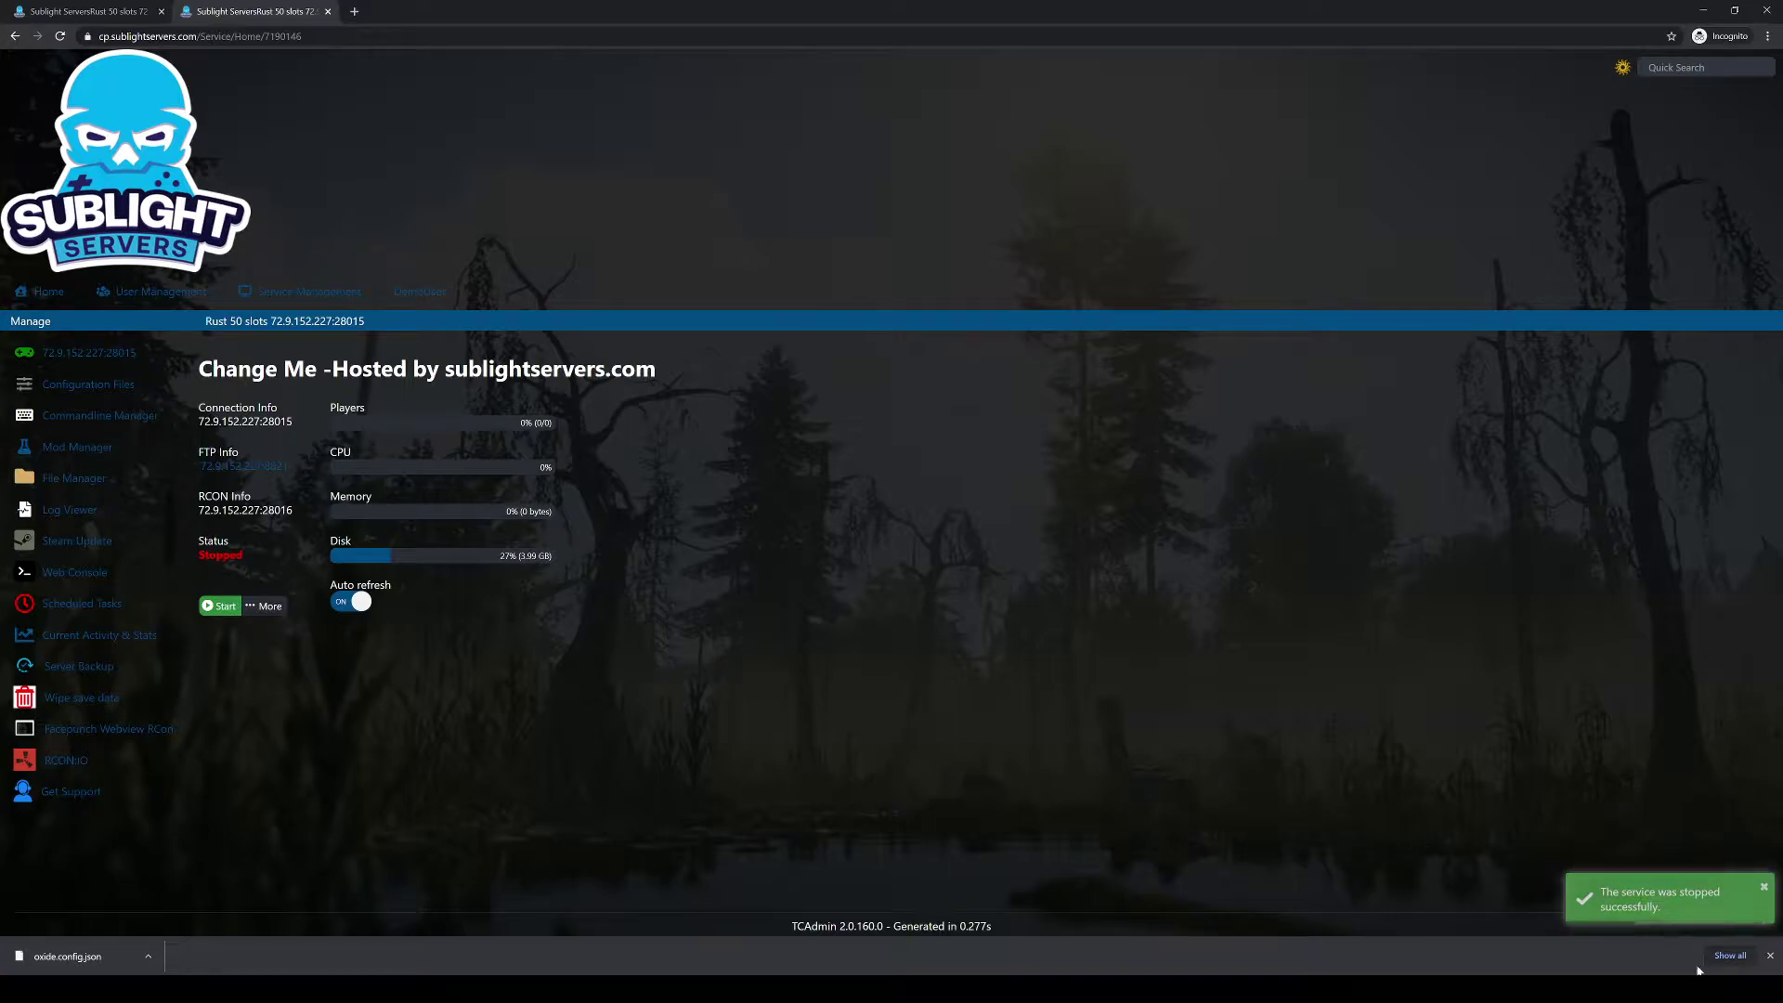
# Open the stopped Rust server's Configuration Files page listing server.cfg
pyautogui.click(119, 389)
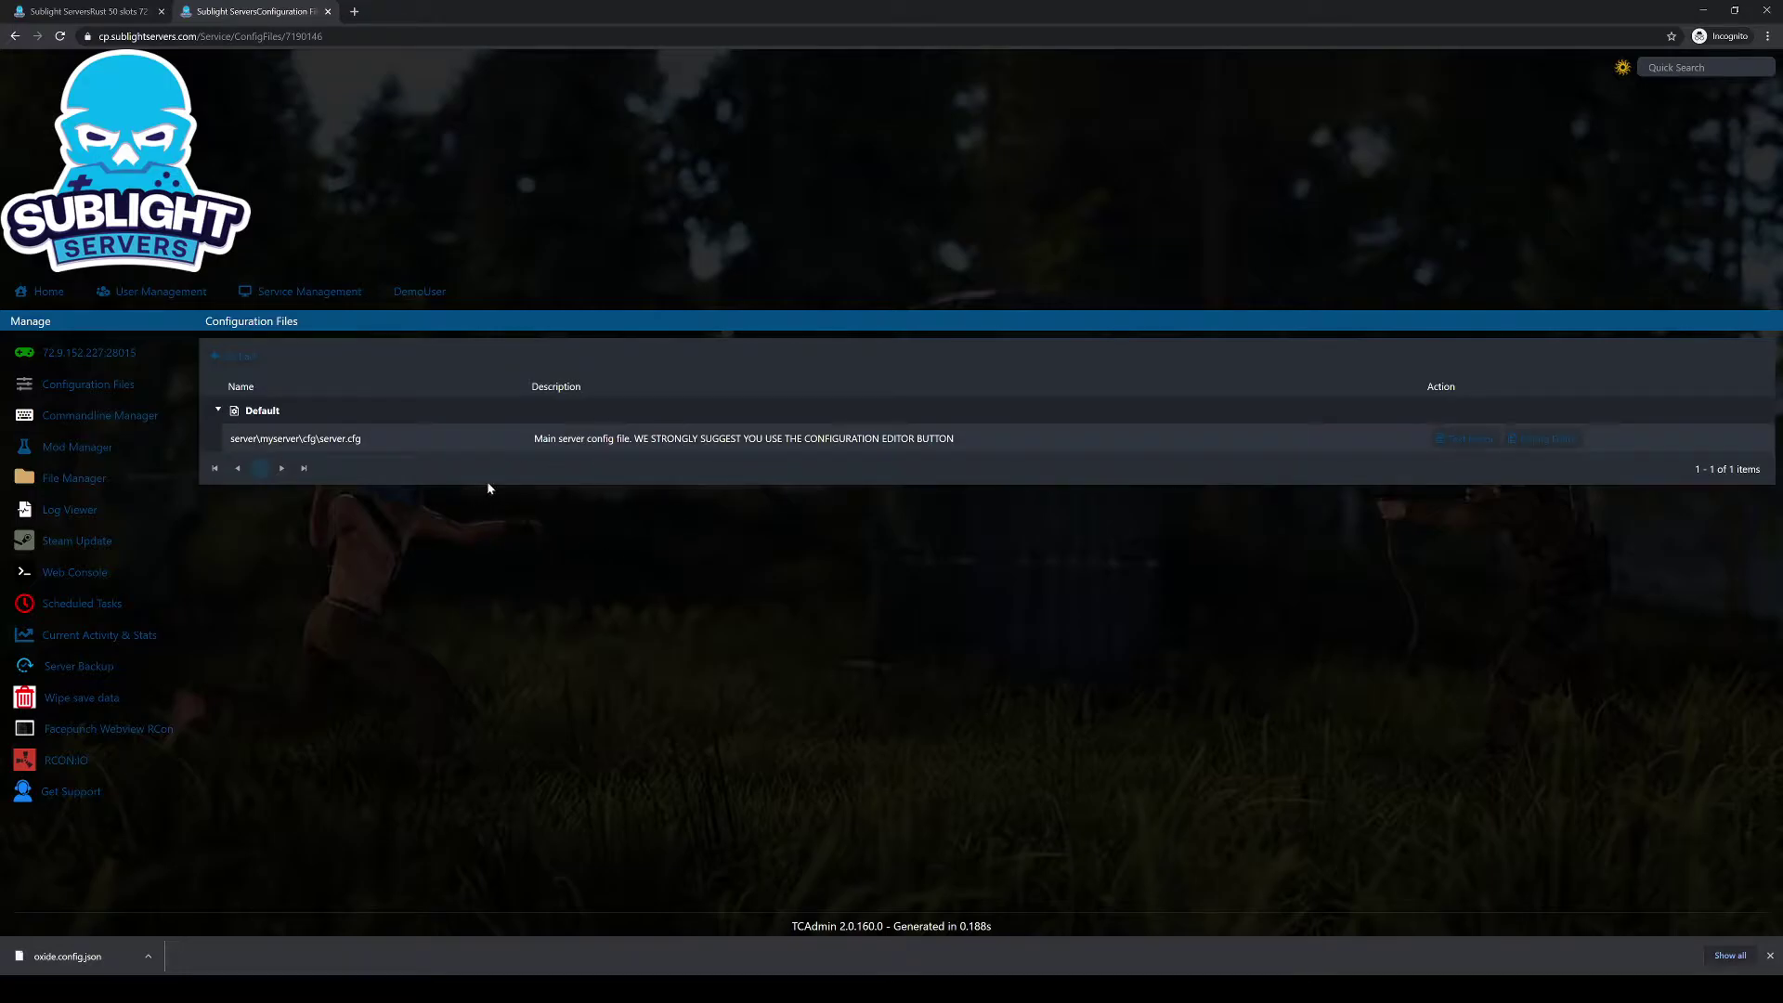
pyautogui.click(1466, 440)
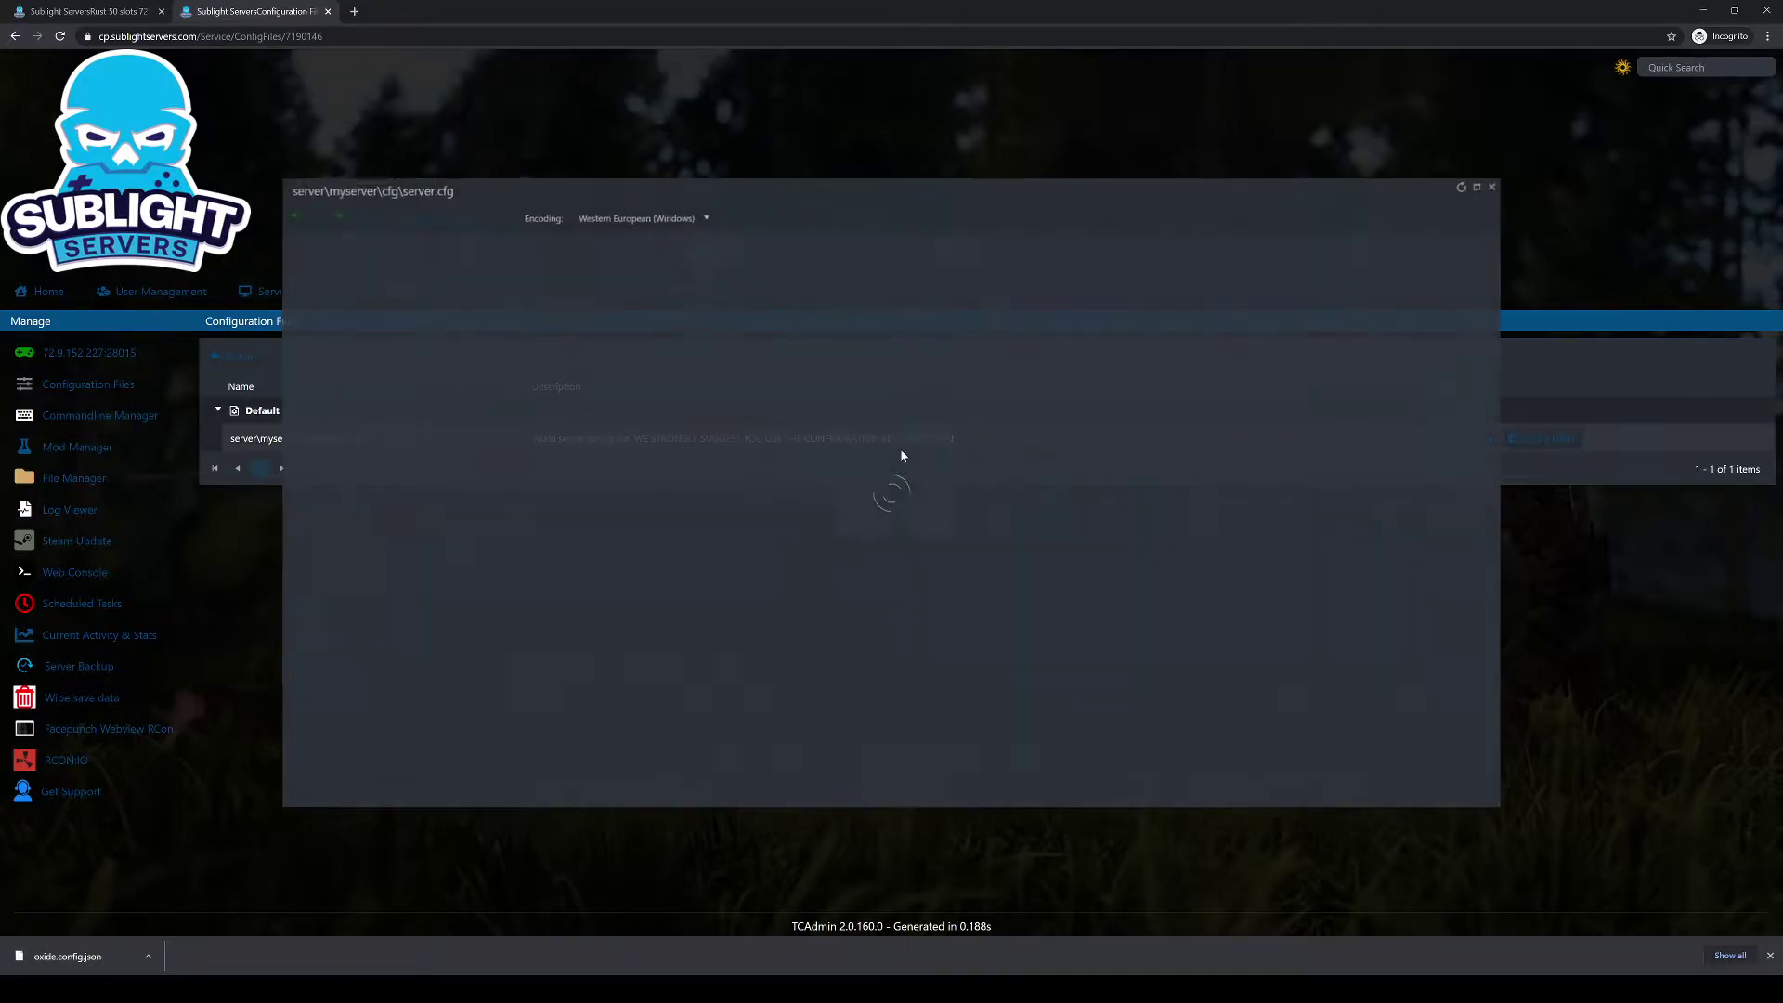
pyautogui.moveTo(1557, 255)
pyautogui.mouseDown()
pyautogui.moveTo(1581, 537)
pyautogui.moveTo(1535, 392)
pyautogui.moveTo(1542, 279)
pyautogui.mouseUp()
pyautogui.click(1550, 157)
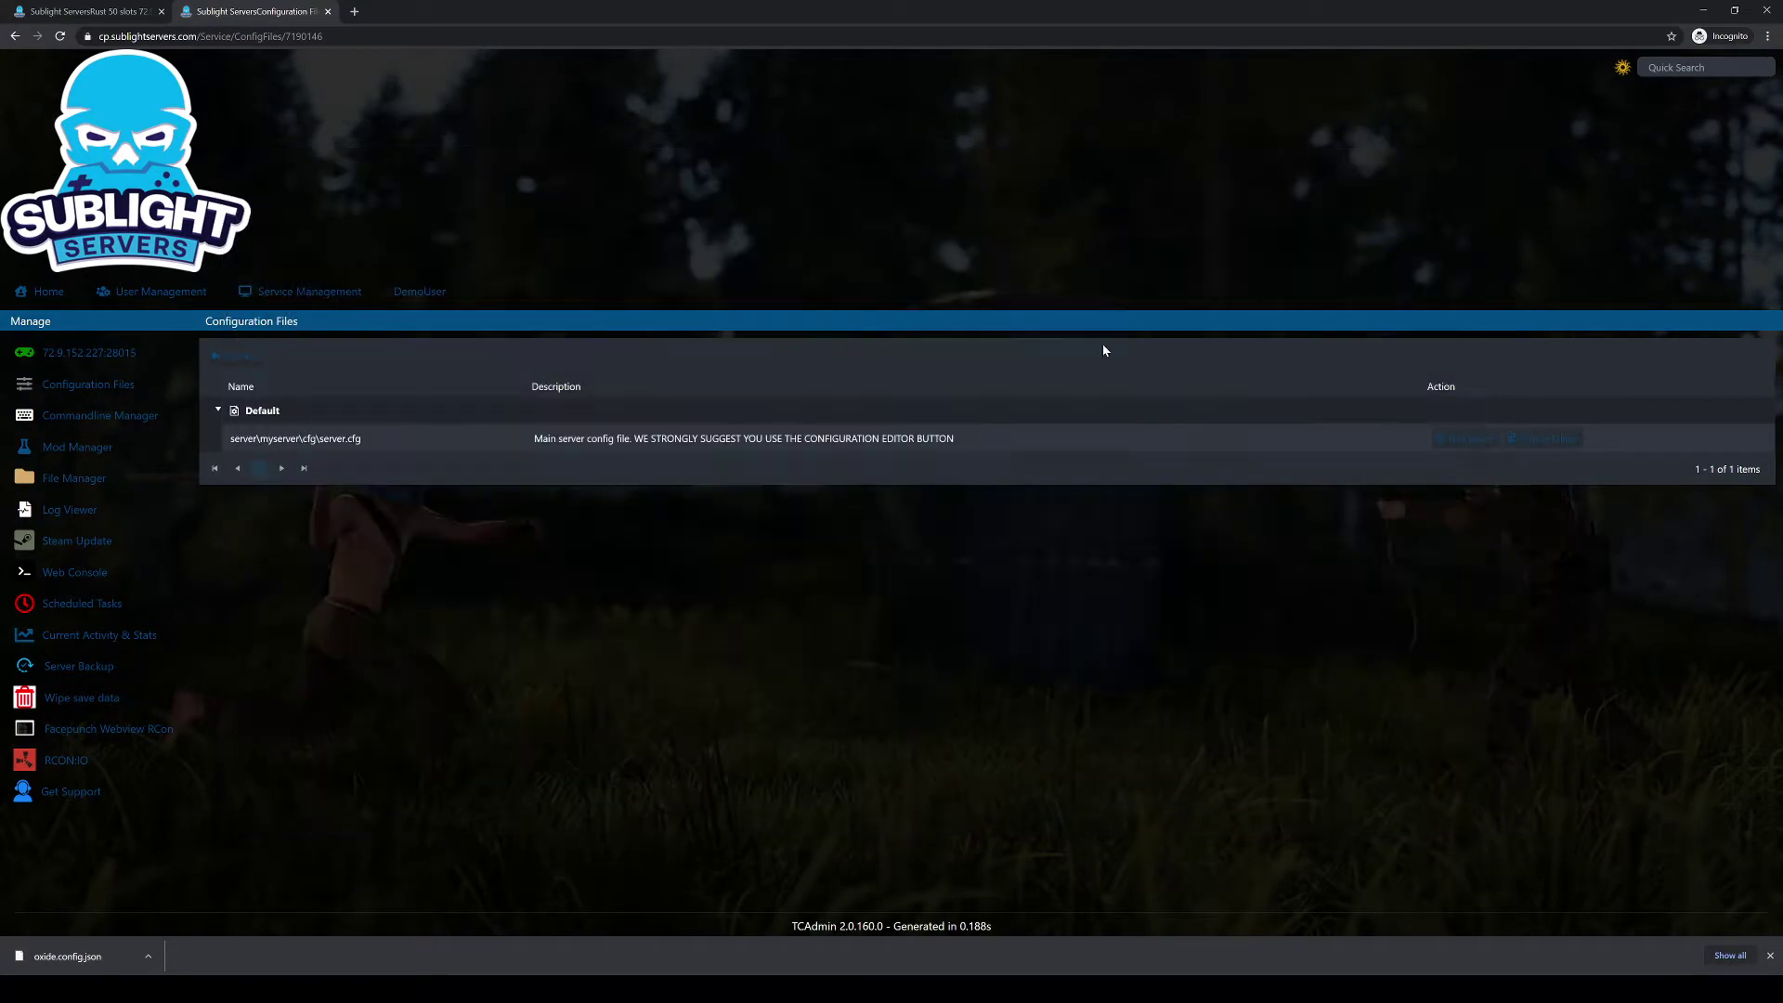
pyautogui.moveTo(1012, 438); pyautogui.dragTo(656, 439)
pyautogui.click(964, 446)
# Open server.cfg in the Config Editor and scroll through it, returning to Basic Server Settings
pyautogui.click(1546, 441)
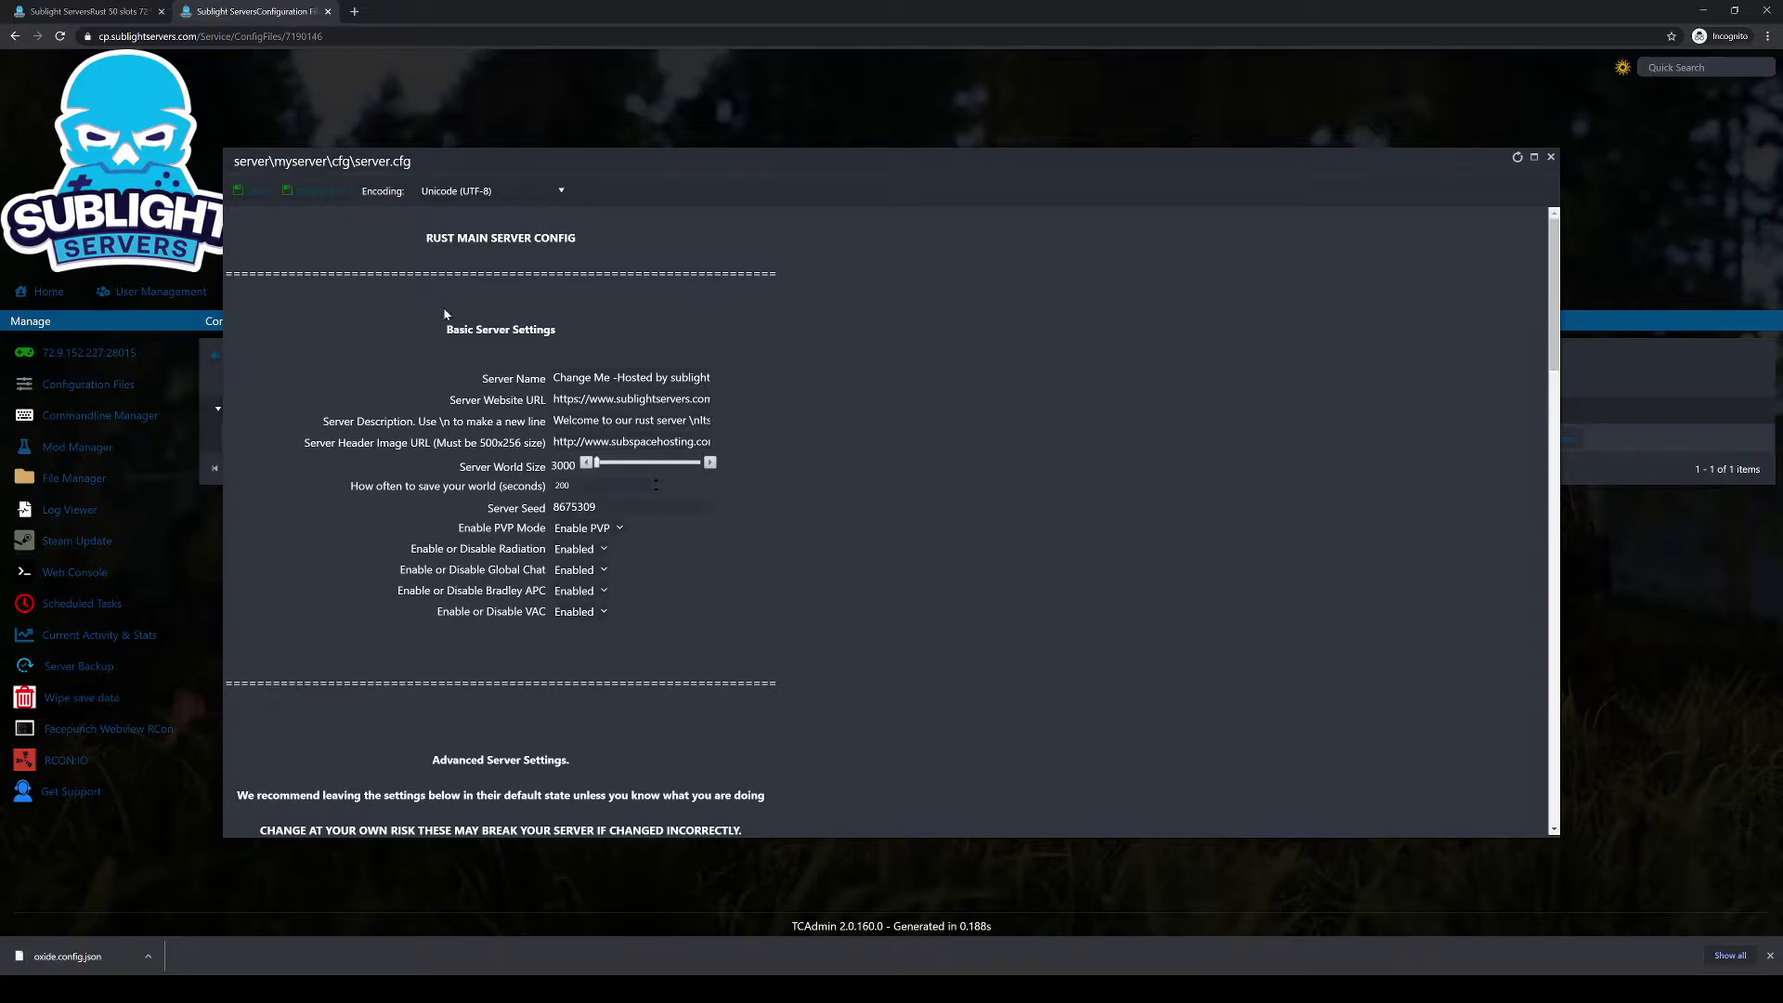
pyautogui.scroll(-12, 445, 315)
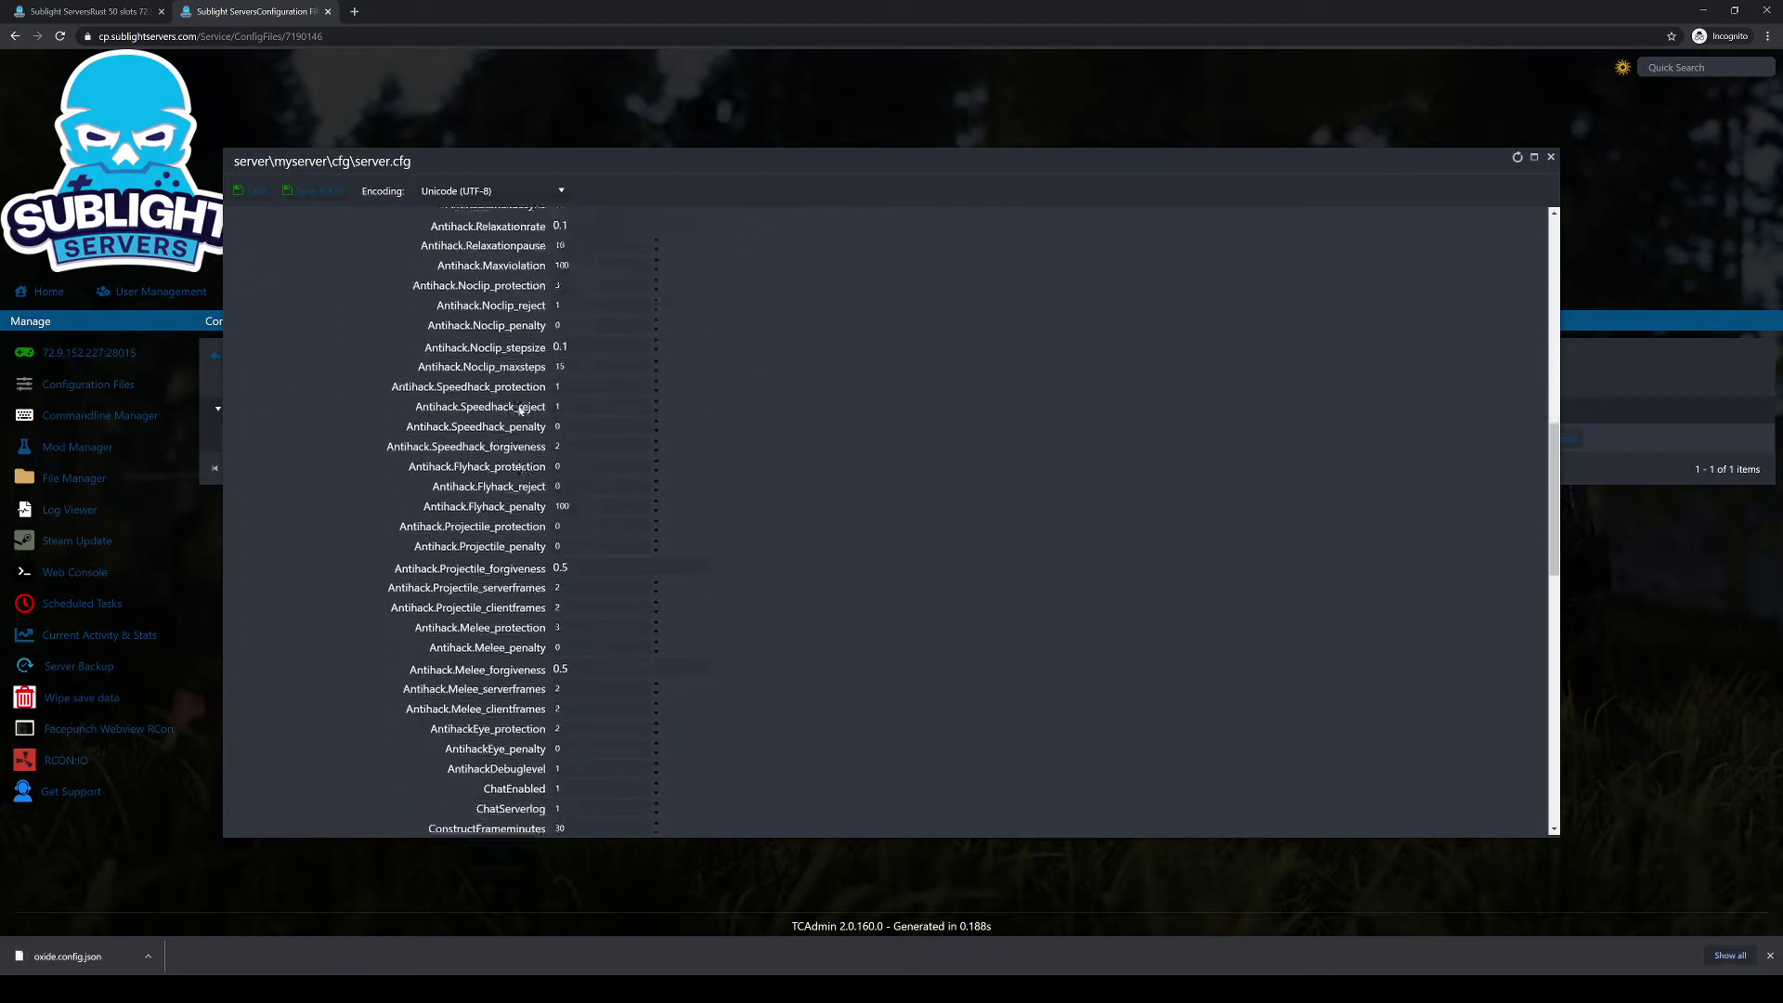
pyautogui.scroll(-6, 520, 409)
pyautogui.scroll(15, 589, 530)
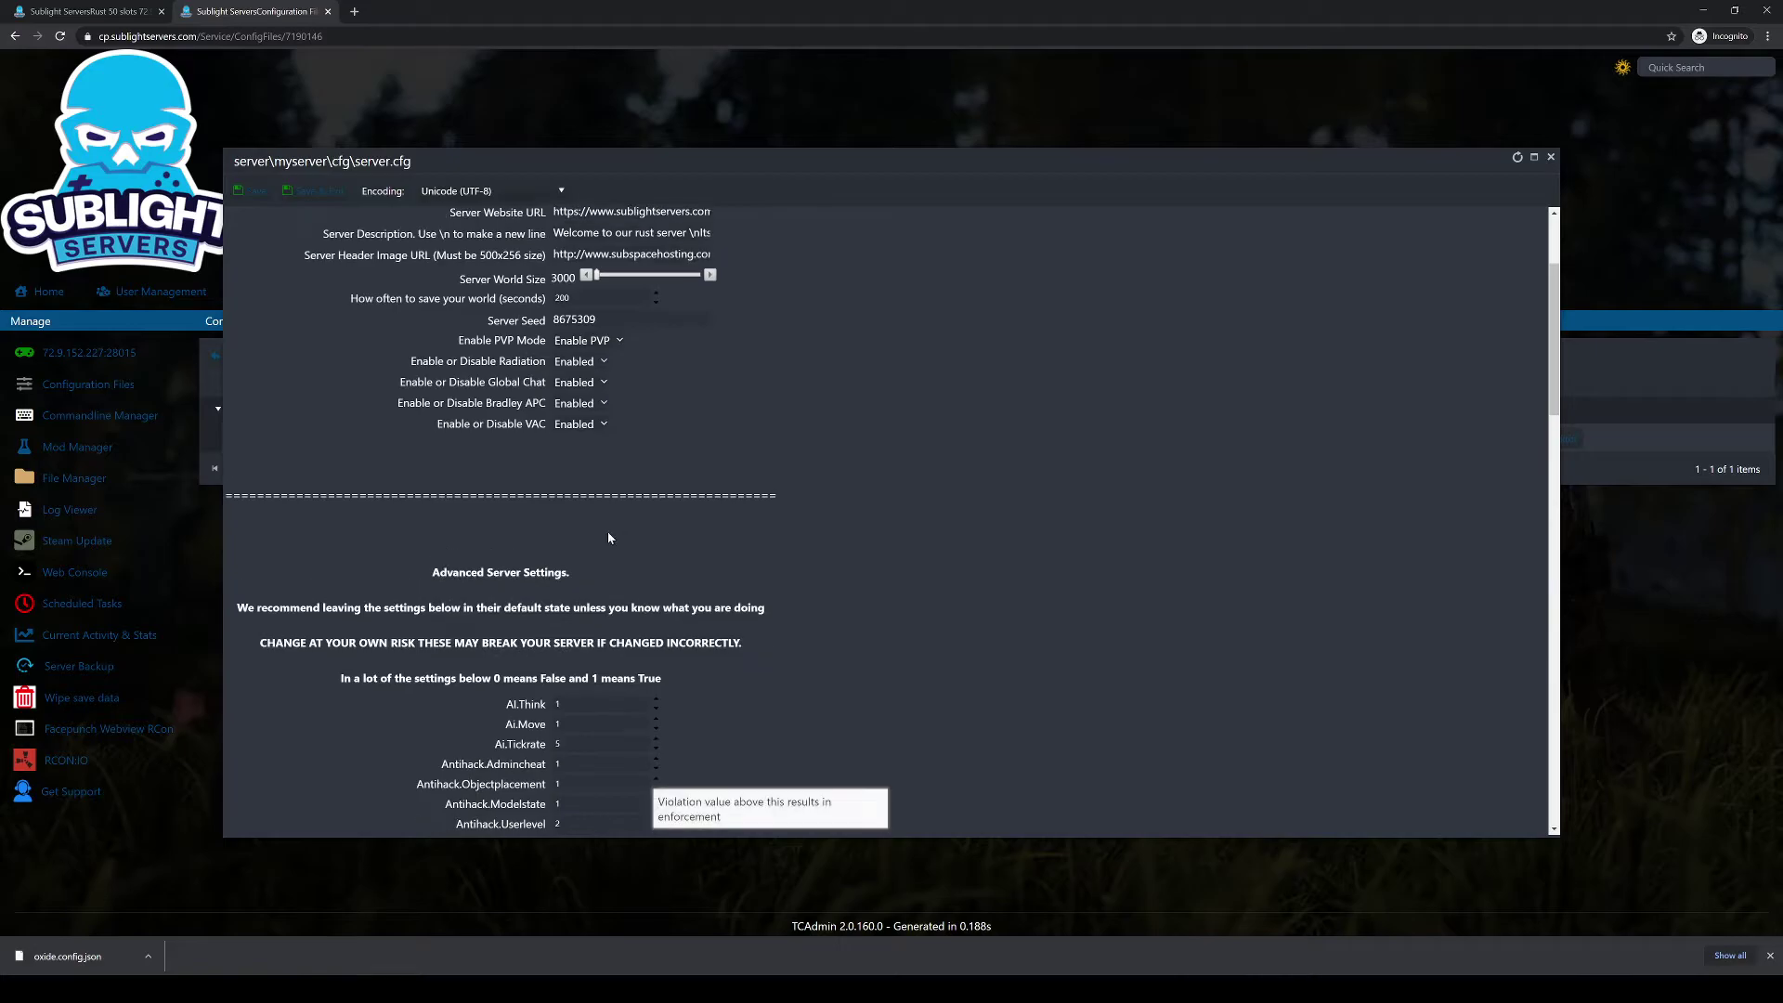
pyautogui.scroll(-15, 609, 538)
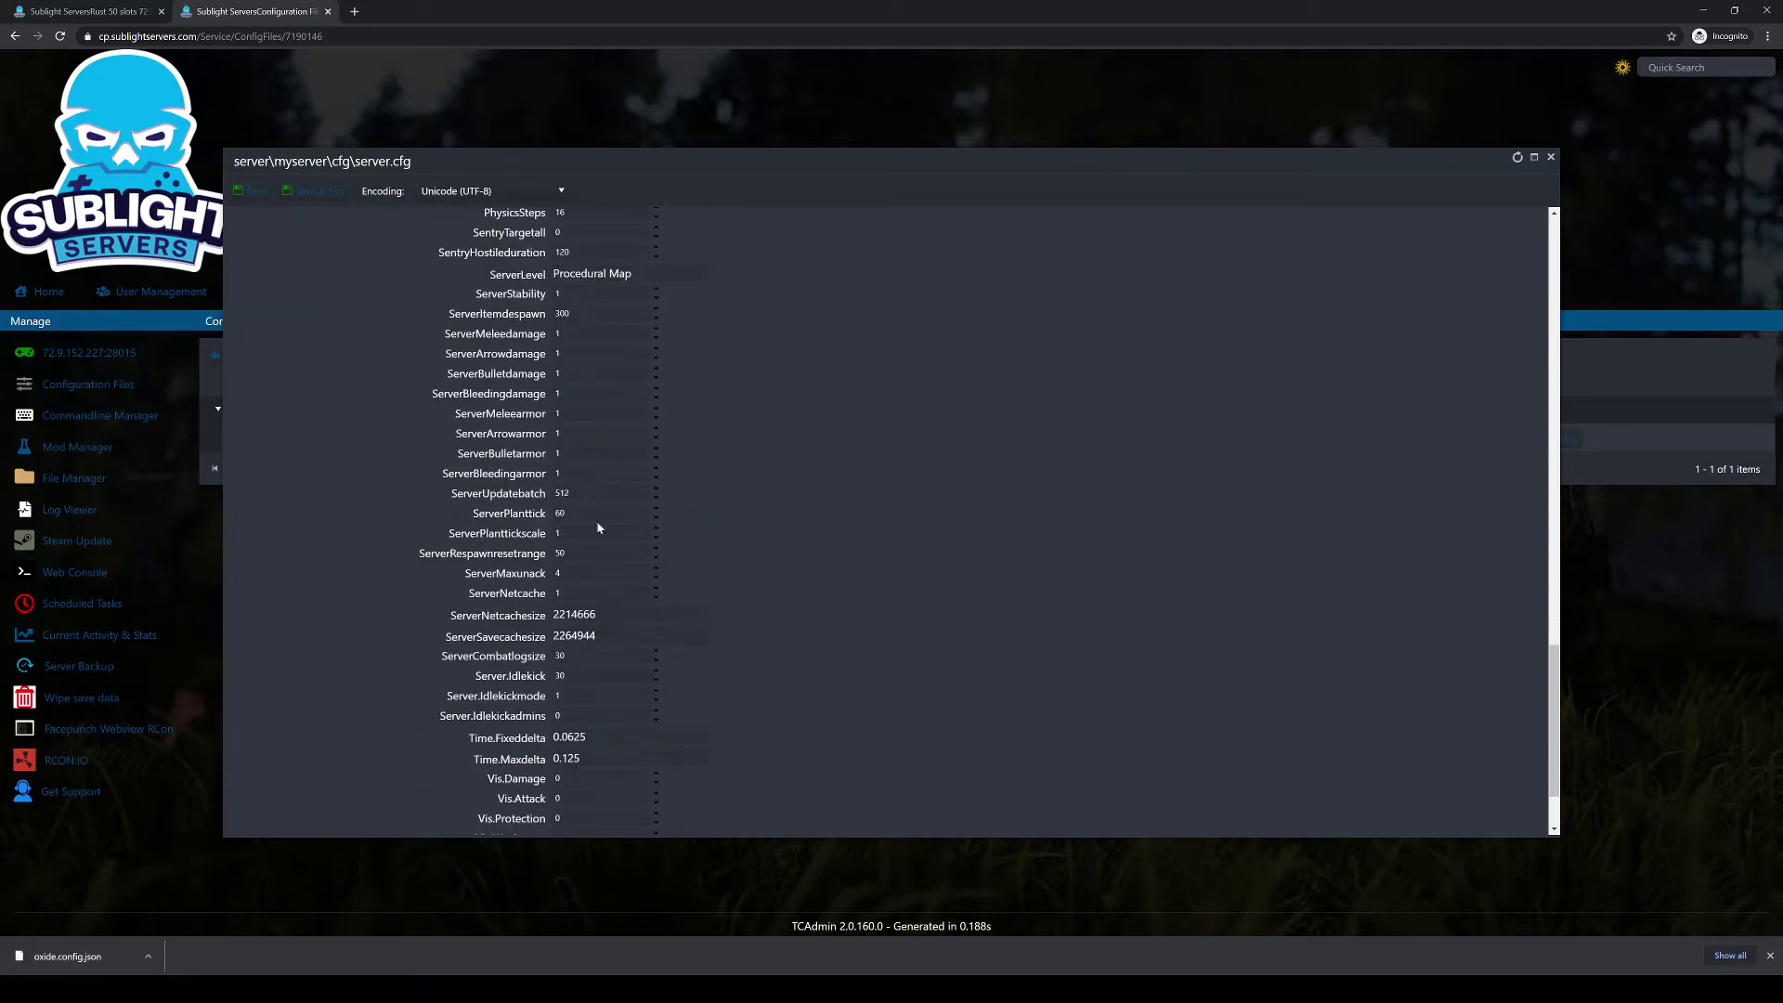
pyautogui.scroll(5, 598, 528)
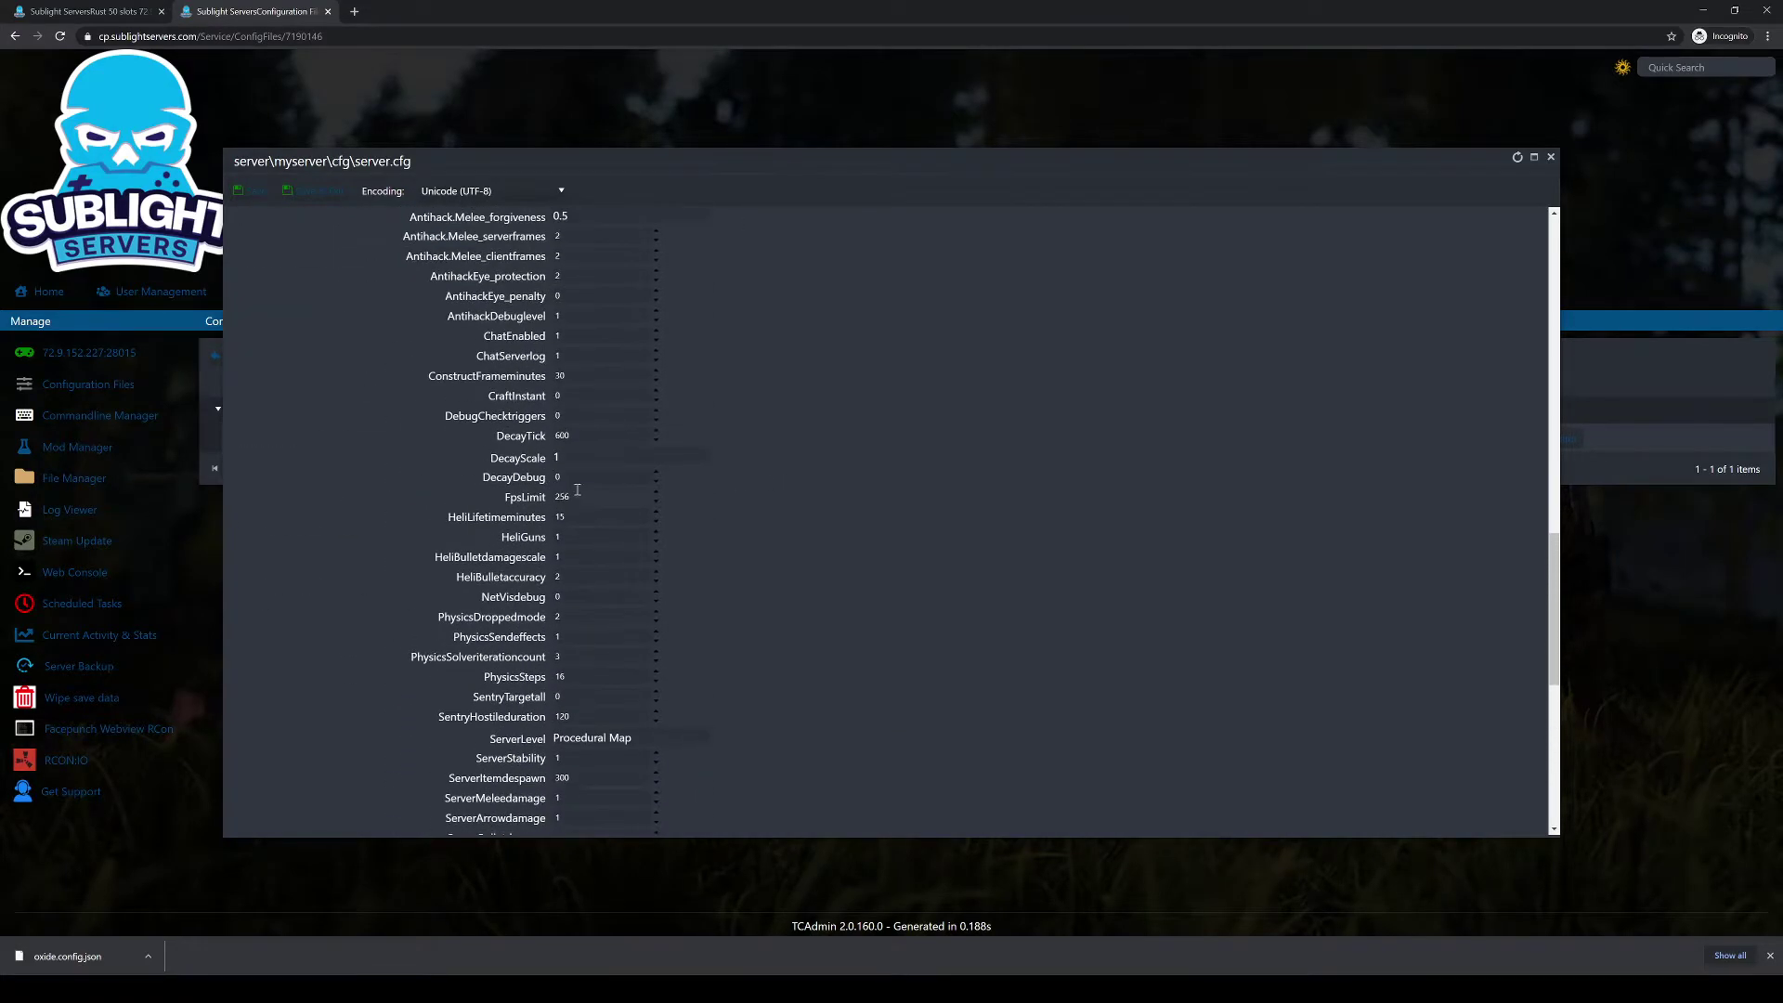
pyautogui.scroll(10, 578, 490)
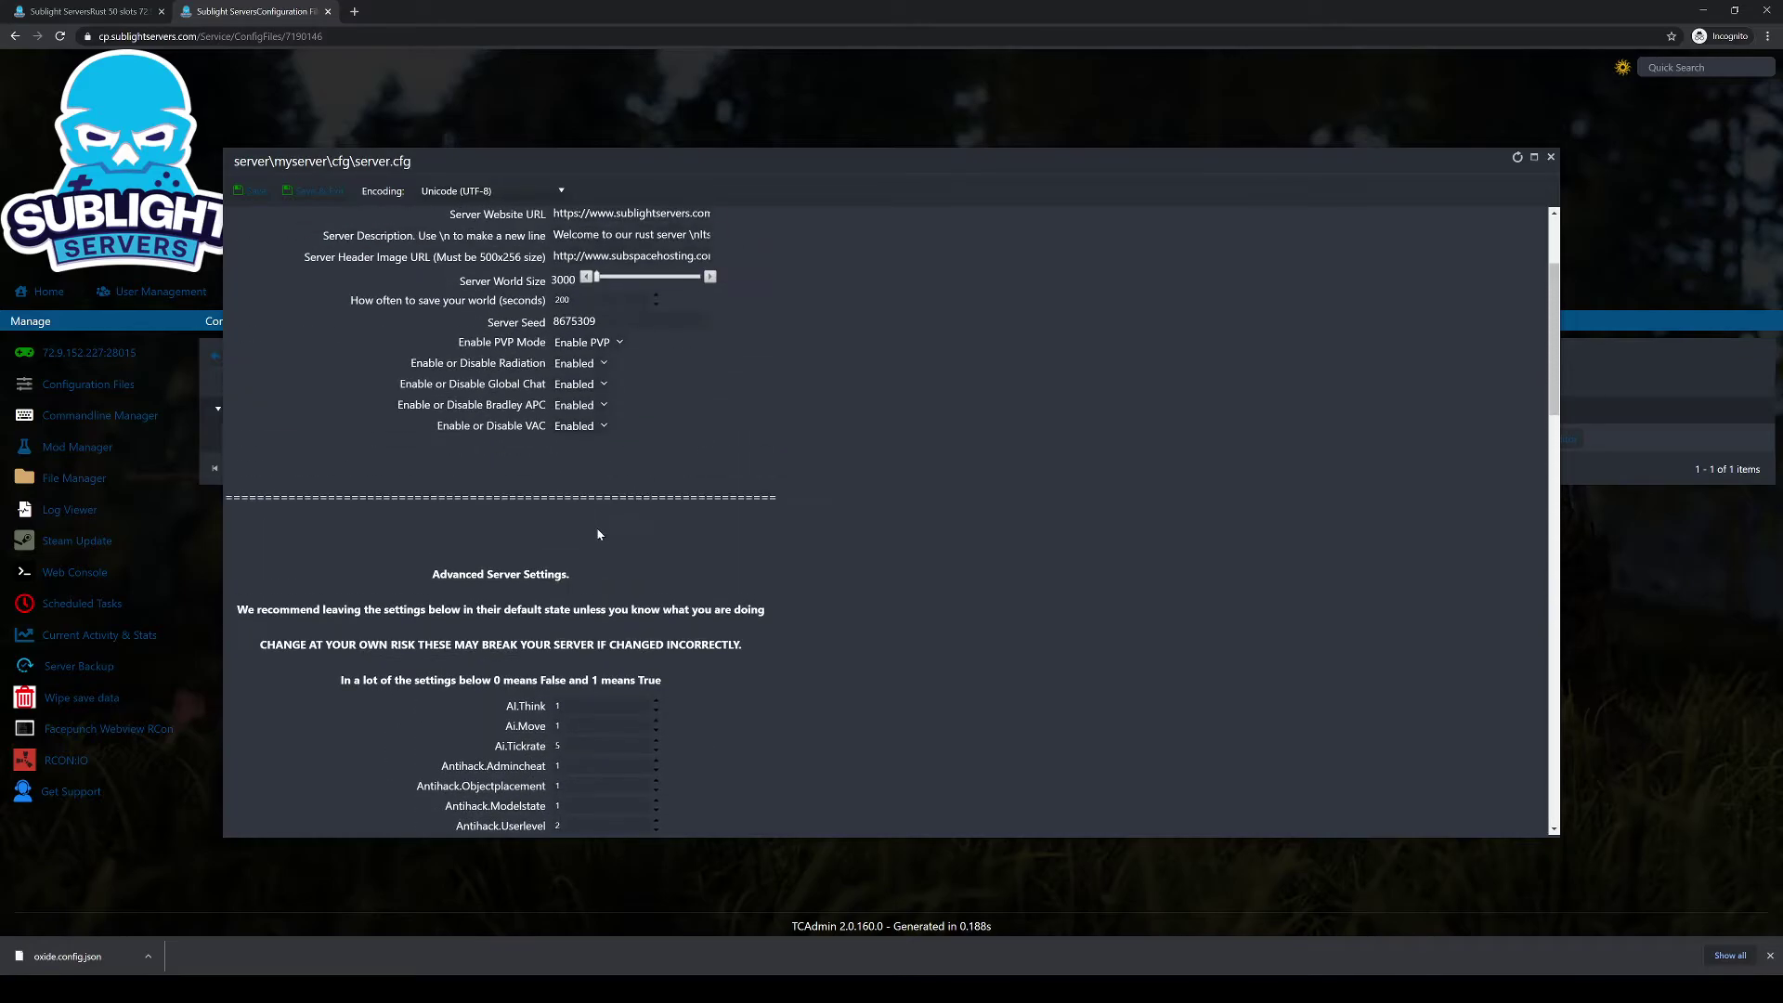
pyautogui.scroll(2, 549, 511)
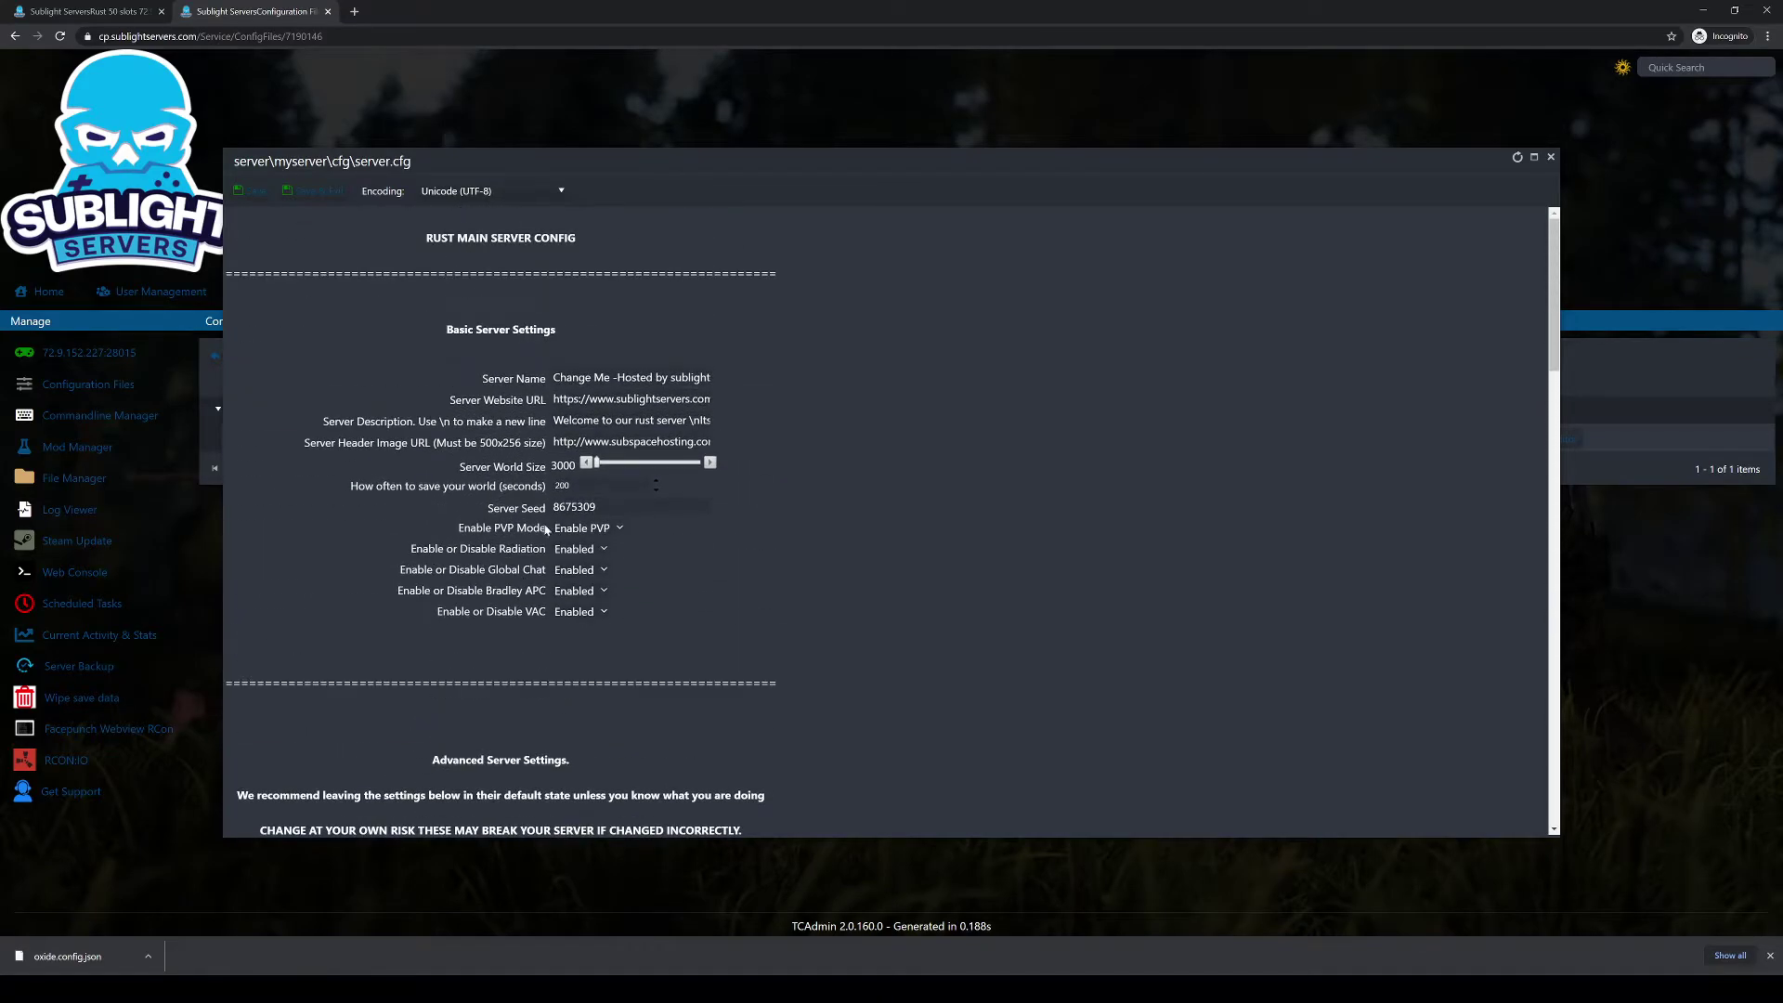
# Replace the Server Name value with 'Cool new server'
pyautogui.click(611, 378)
pyautogui.tripleClick(599, 377)
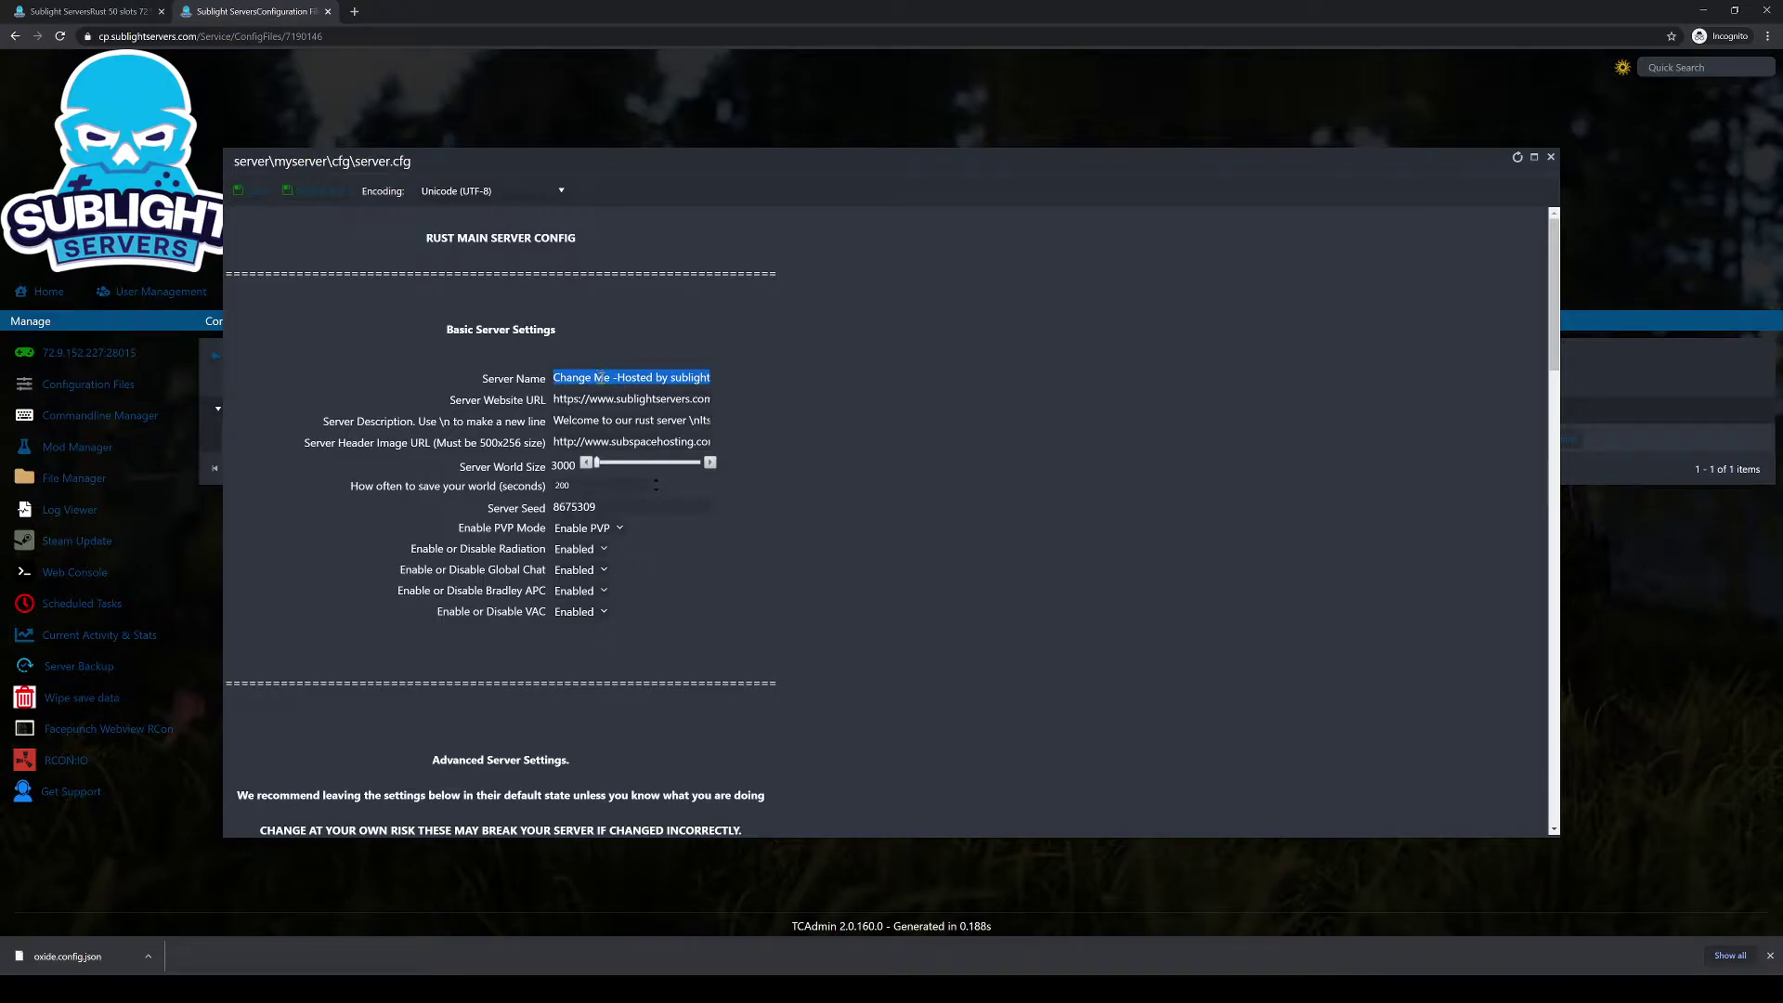
pyautogui.press('BackSpace')
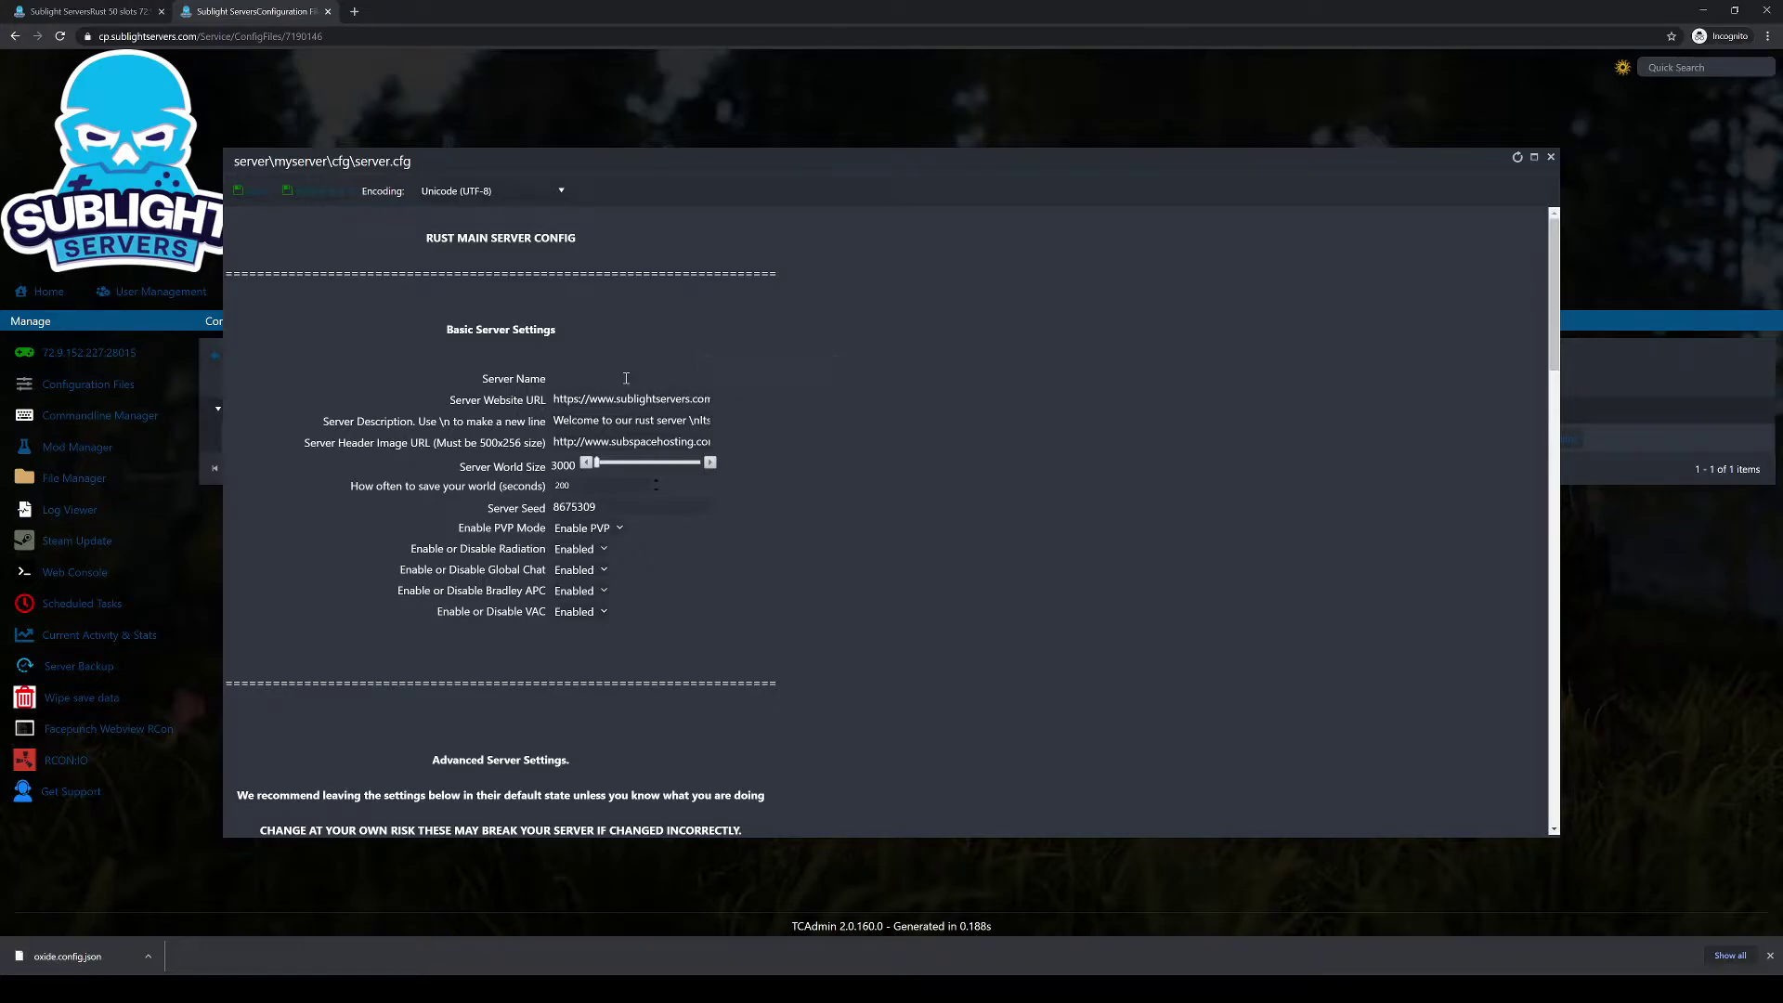
pyautogui.write('Cool new server')
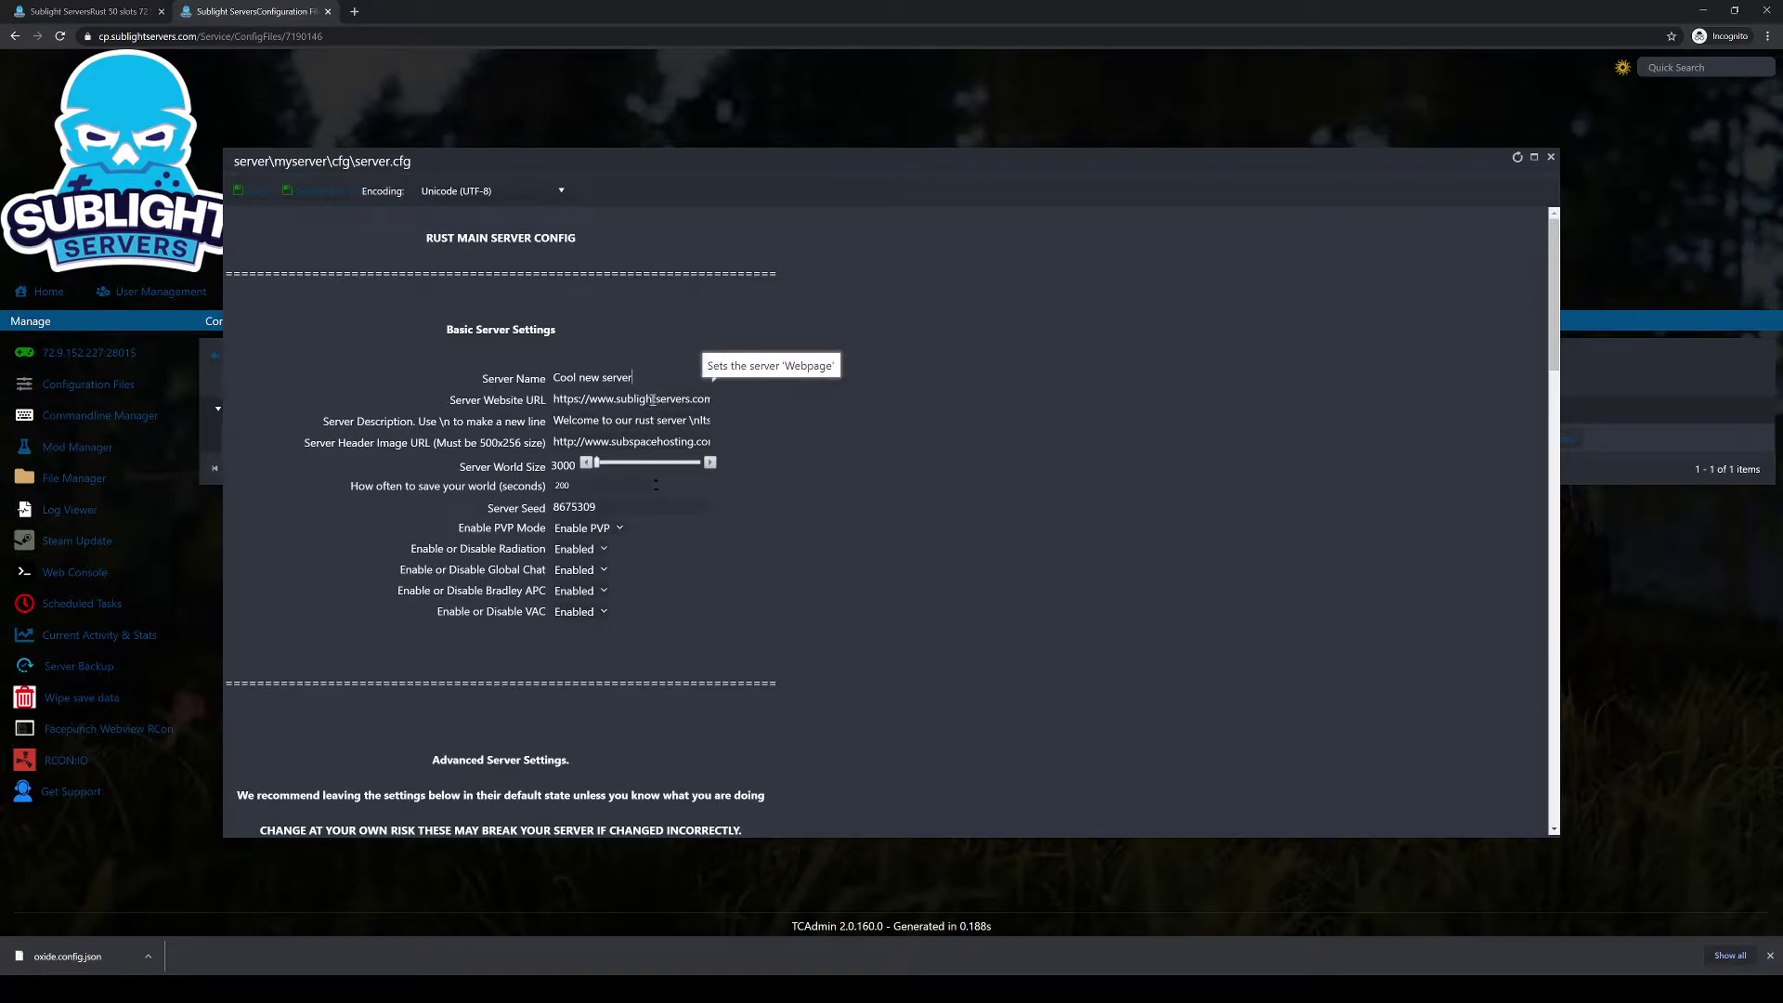
# Select the sublightservers.com website URL, then leave it unchanged
pyautogui.doubleClick(645, 398)
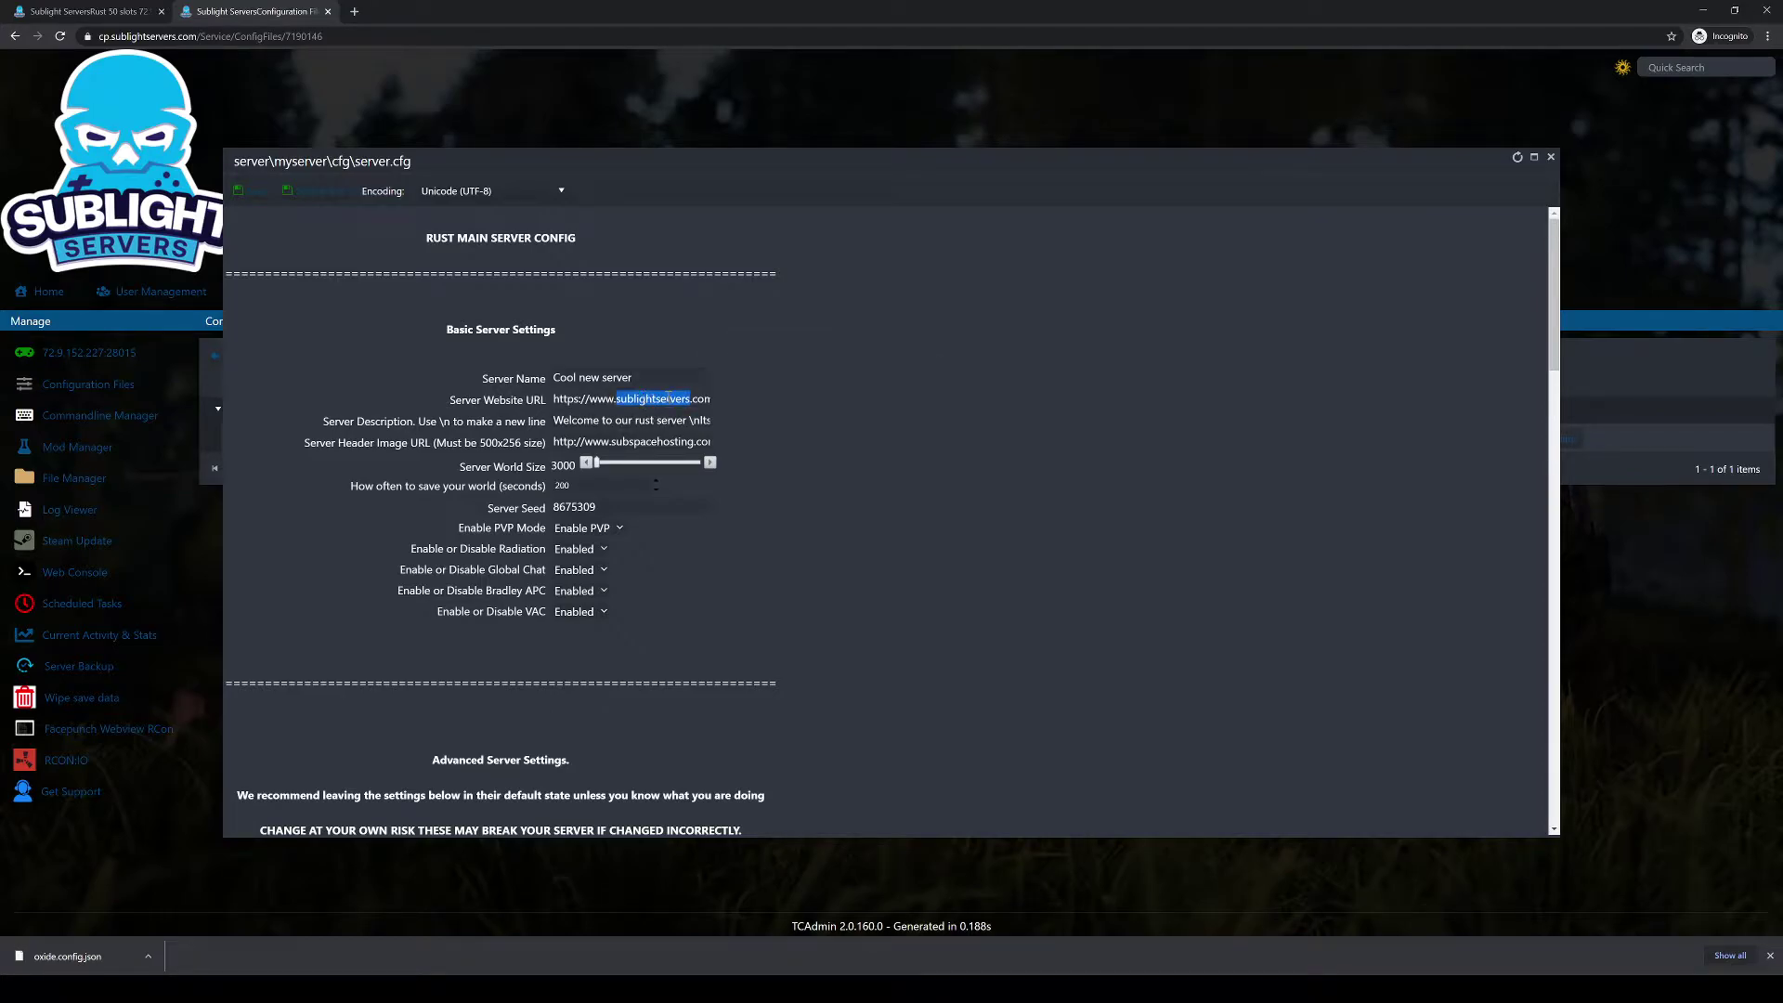
pyautogui.tripleClick(669, 398)
pyautogui.click(873, 478)
# Add 'Its super awesome' and 'Have fun everyone' lines to the server description
pyautogui.scroll(-1, 362, 428)
pyautogui.scroll(1, 400, 426)
pyautogui.moveTo(685, 420); pyautogui.dragTo(551, 422)
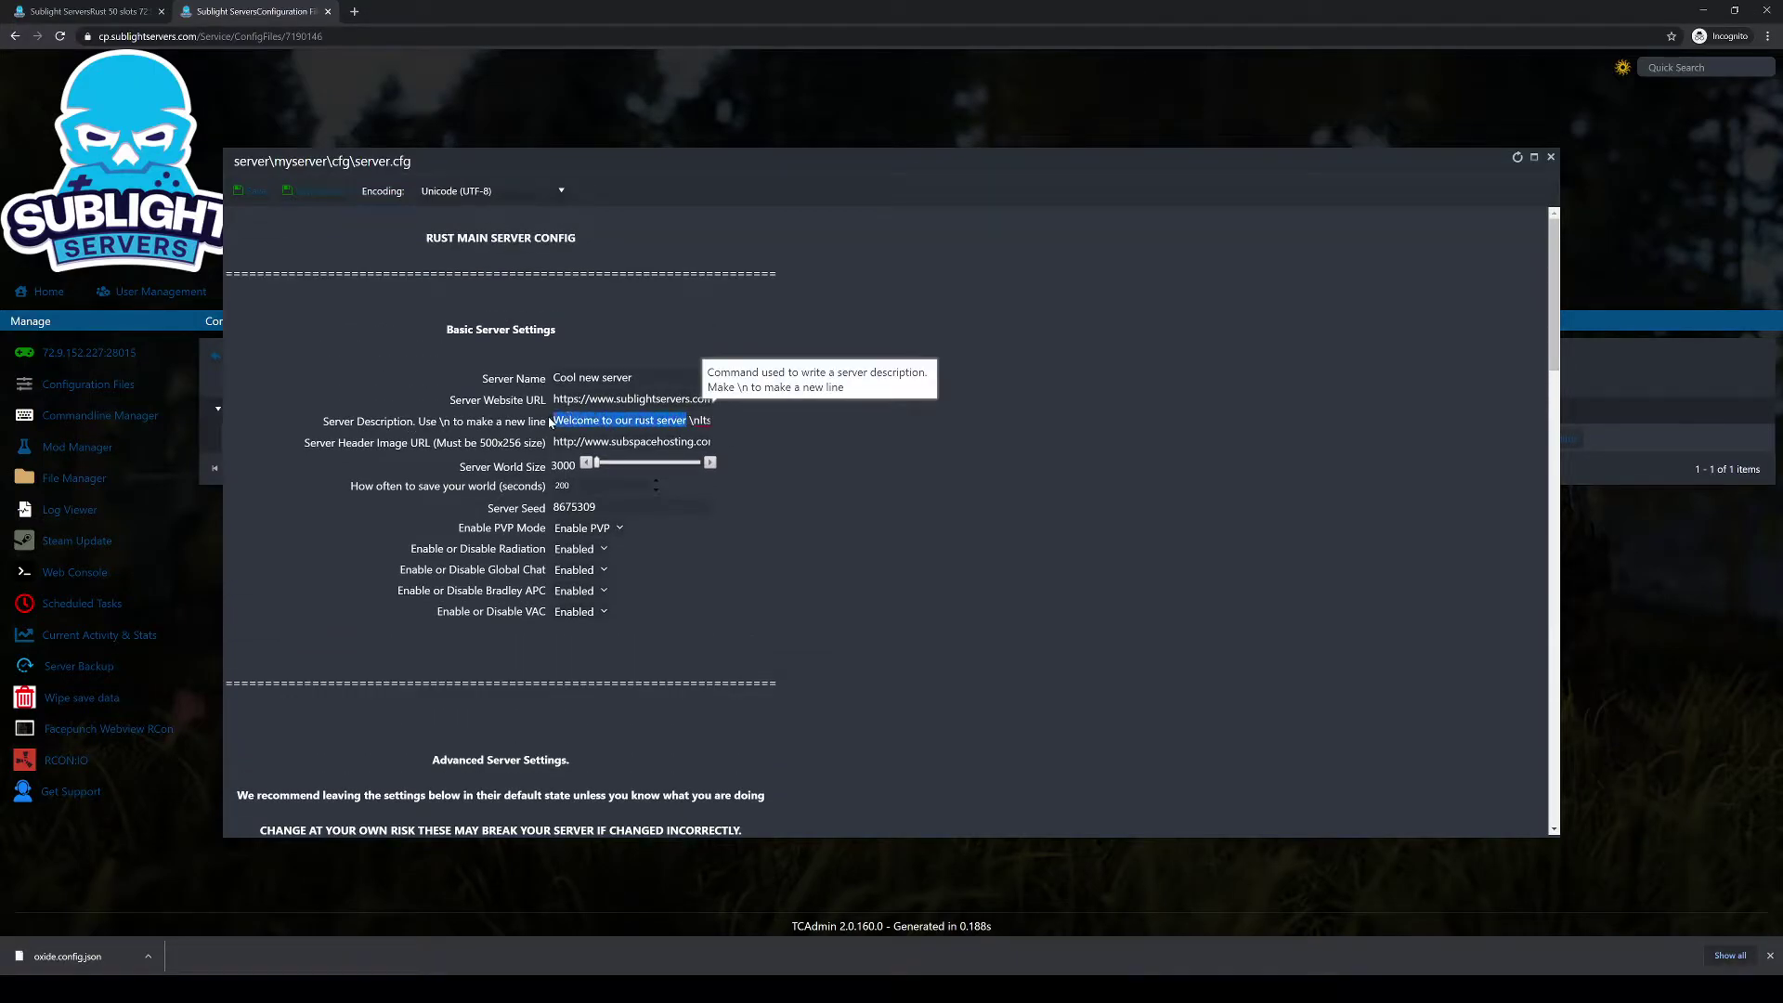
pyautogui.click(685, 420)
pyautogui.write('\\nIts')
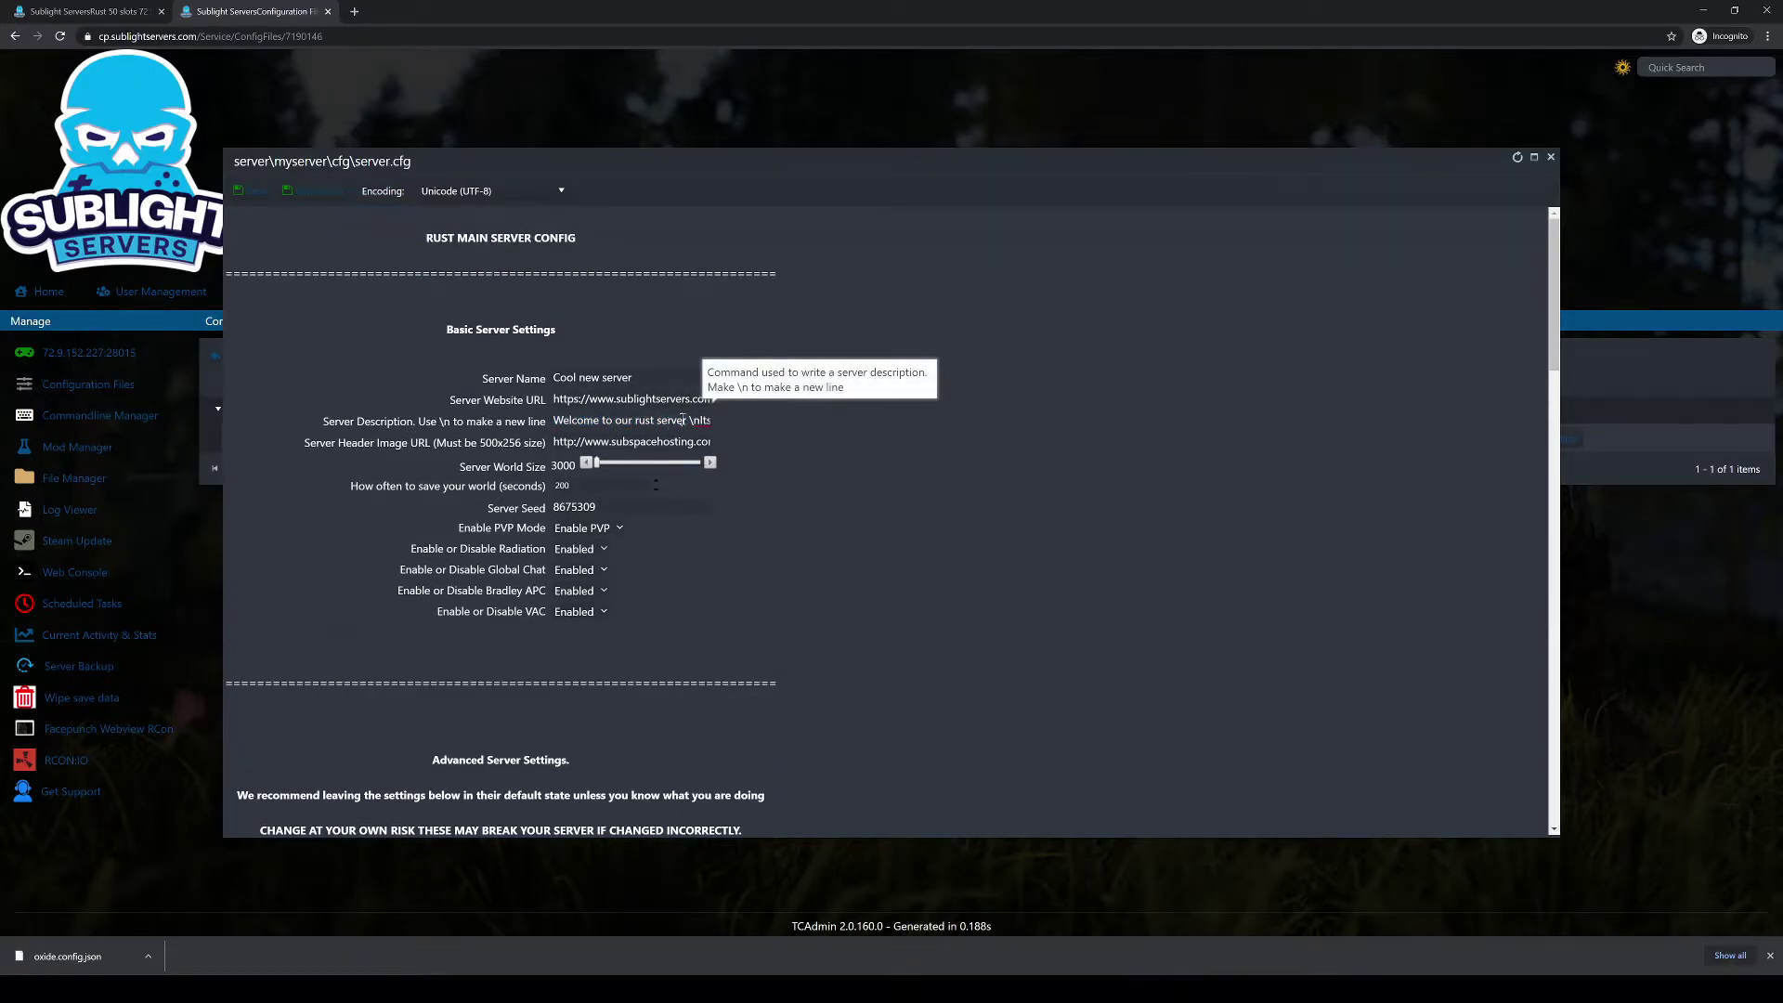
pyautogui.write(' su')
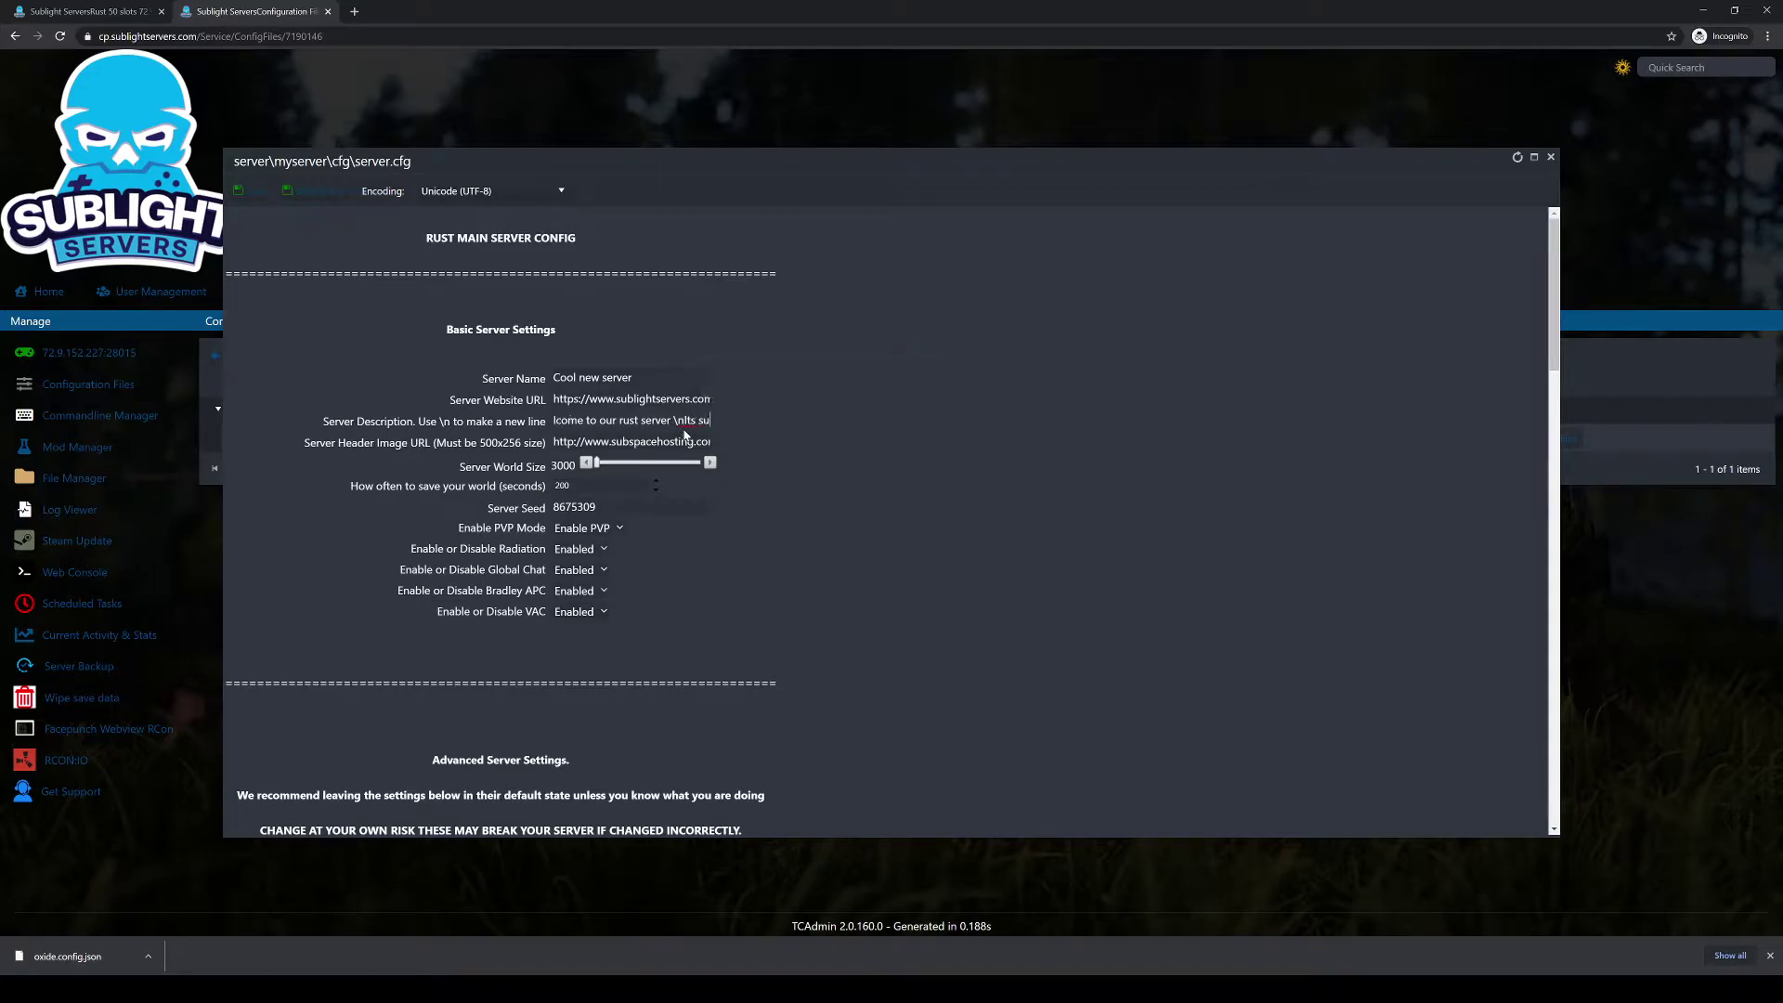
pyautogui.write('per awesome \\nHave fun everyone')
pyautogui.moveTo(645, 421); pyautogui.dragTo(743, 426)
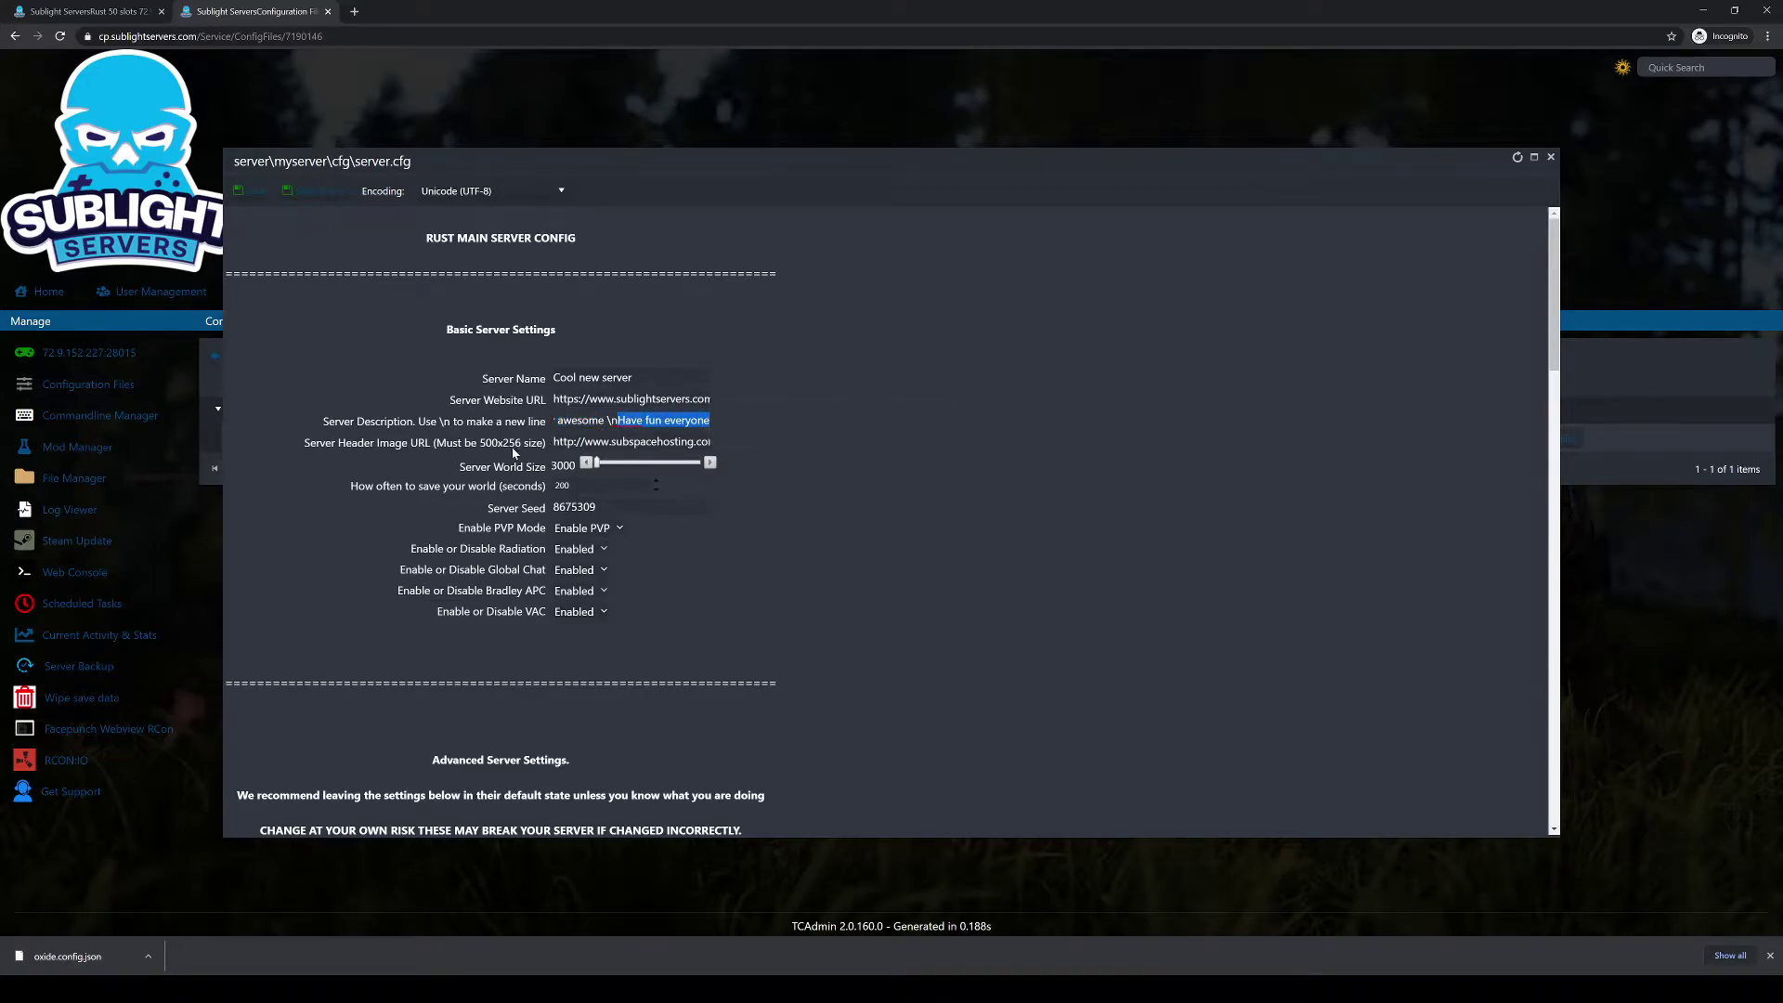
pyautogui.click(632, 442)
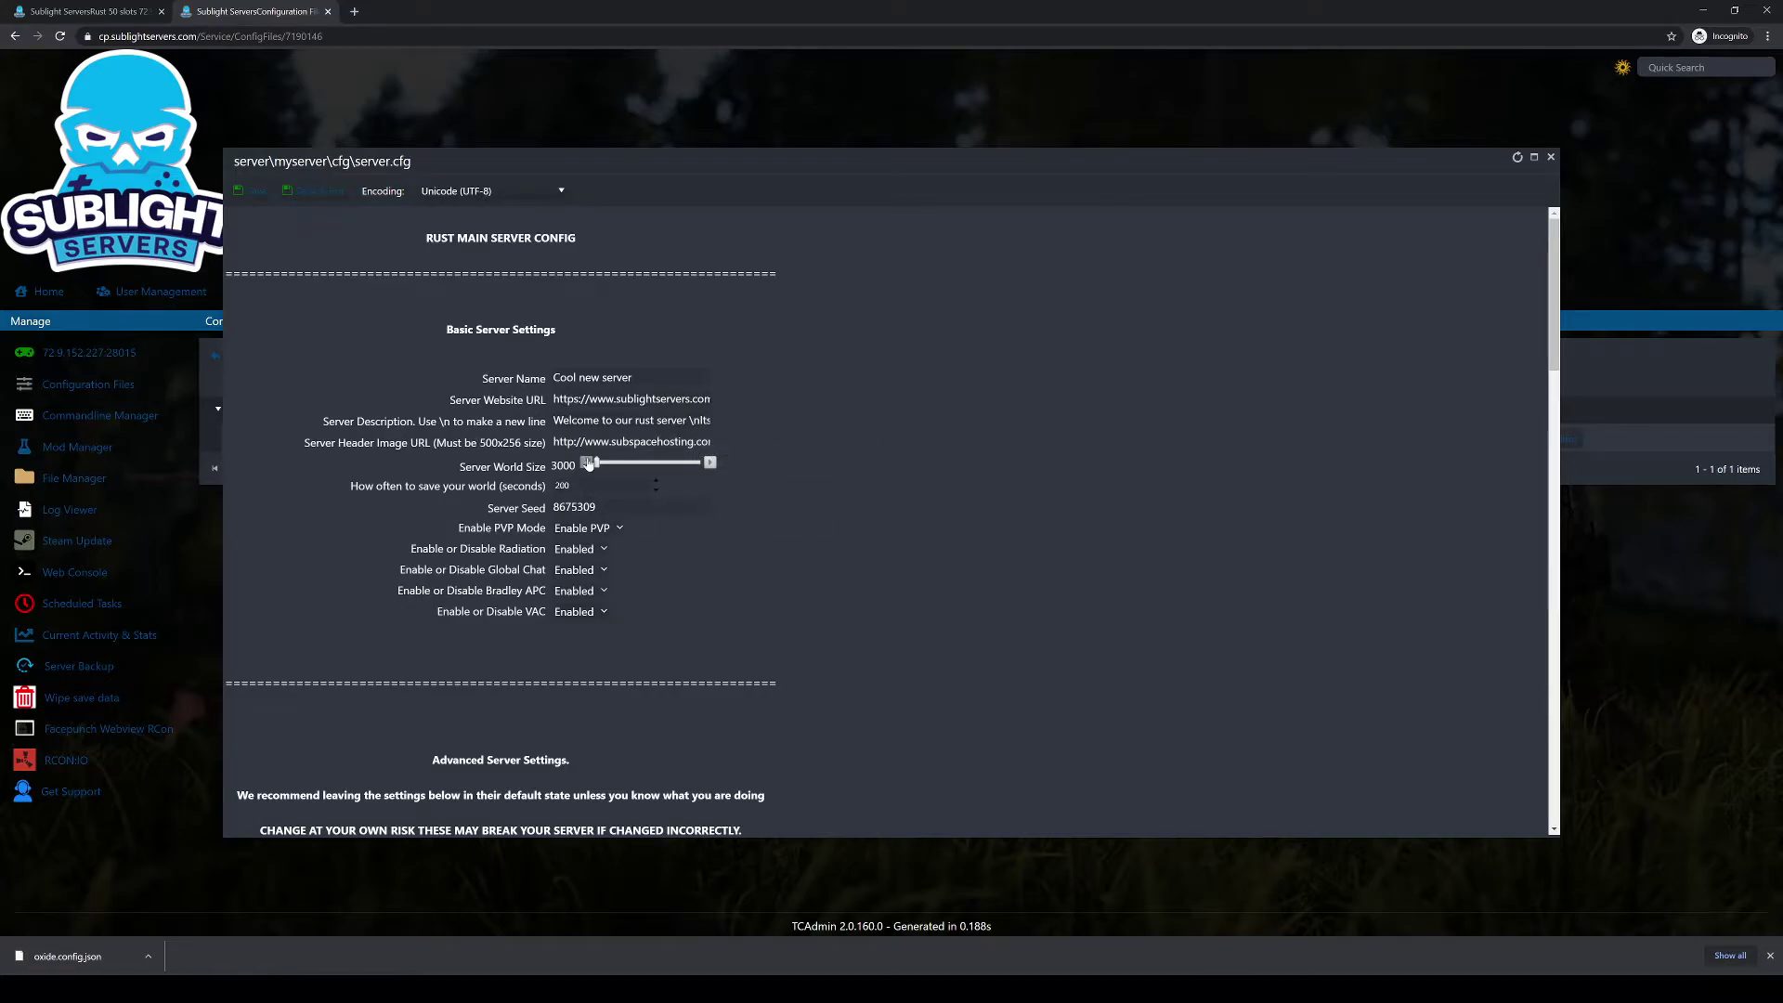
# Review the World Size, 200-second save interval and Server Seed fields
pyautogui.moveTo(595, 462)
pyautogui.mouseDown()
pyautogui.moveTo(674, 479)
pyautogui.moveTo(595, 467)
pyautogui.mouseUp()
pyautogui.doubleClick(600, 483)
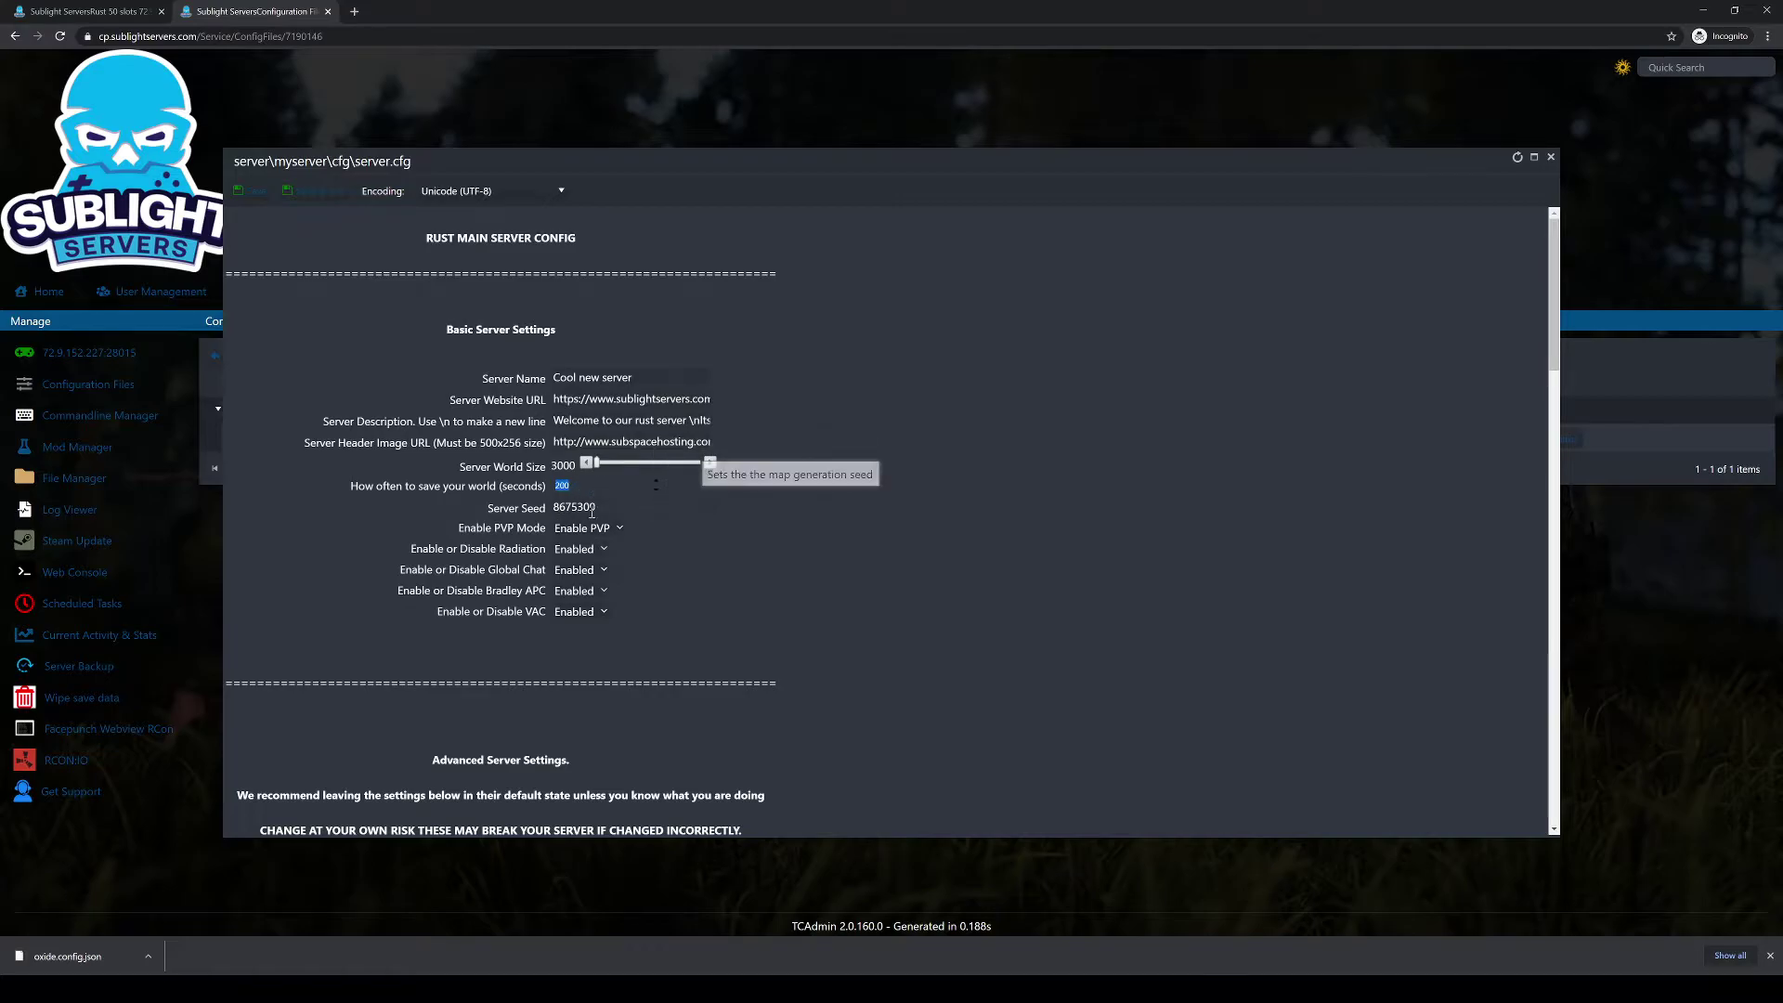
pyautogui.click(631, 506)
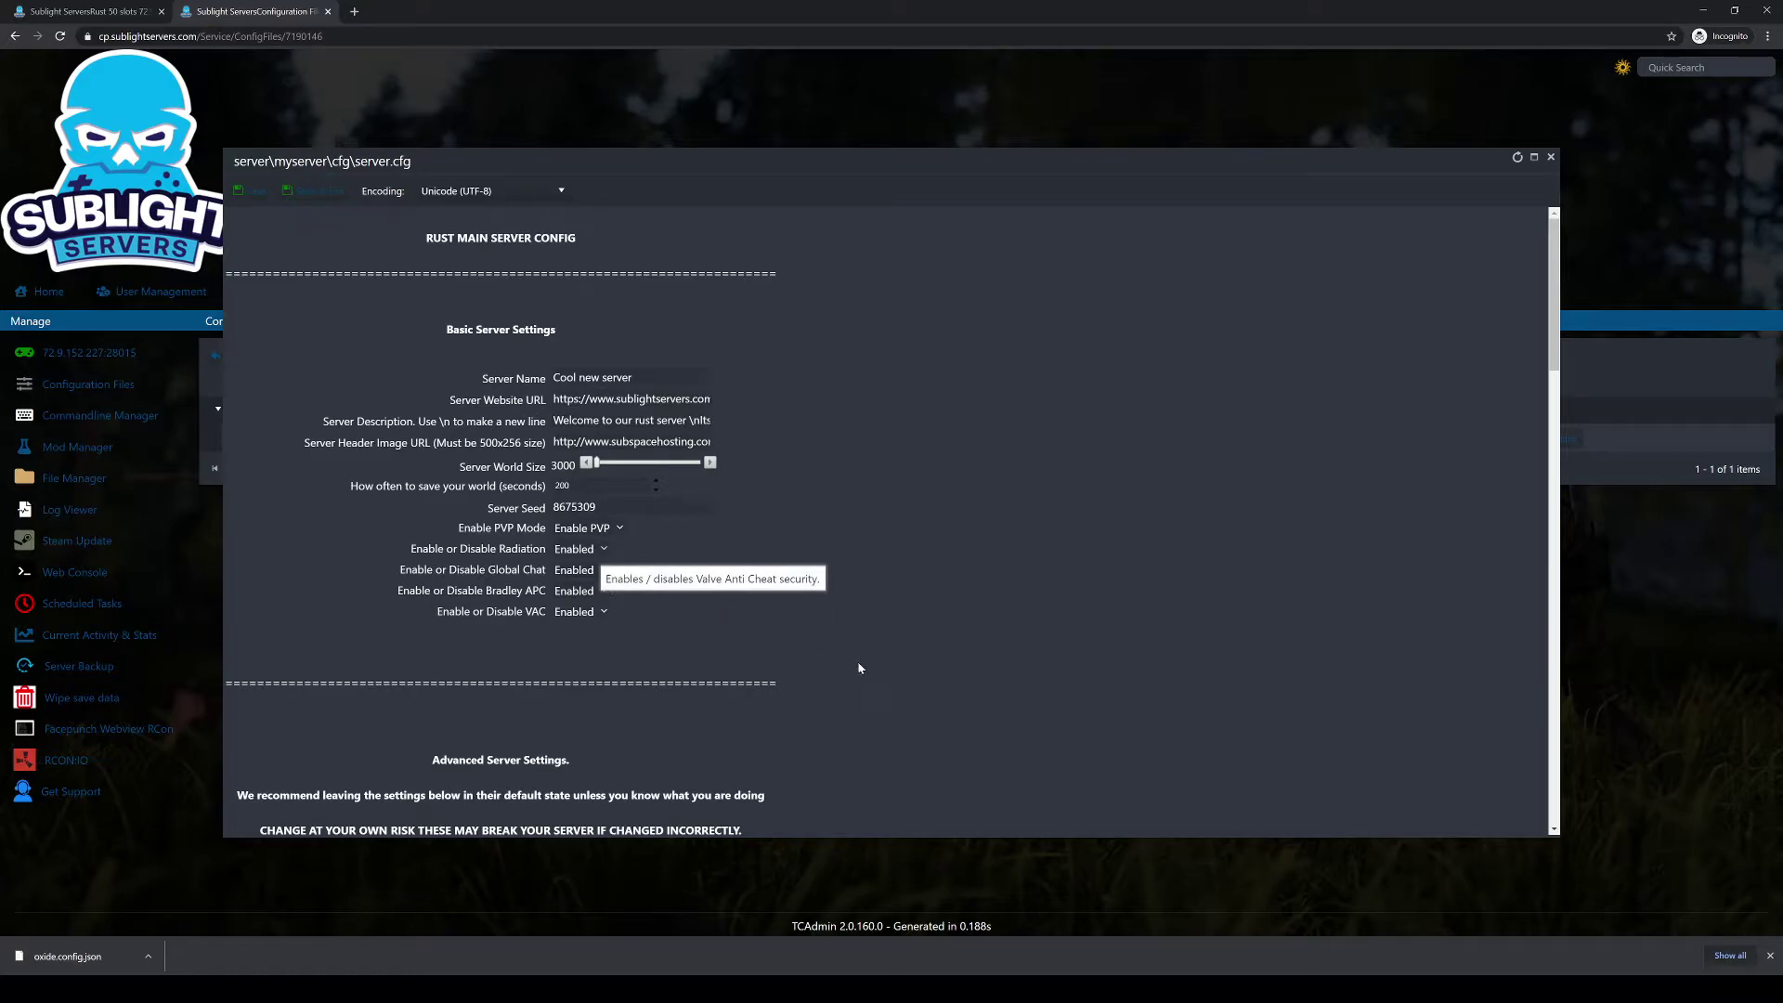
pyautogui.scroll(-6, 859, 668)
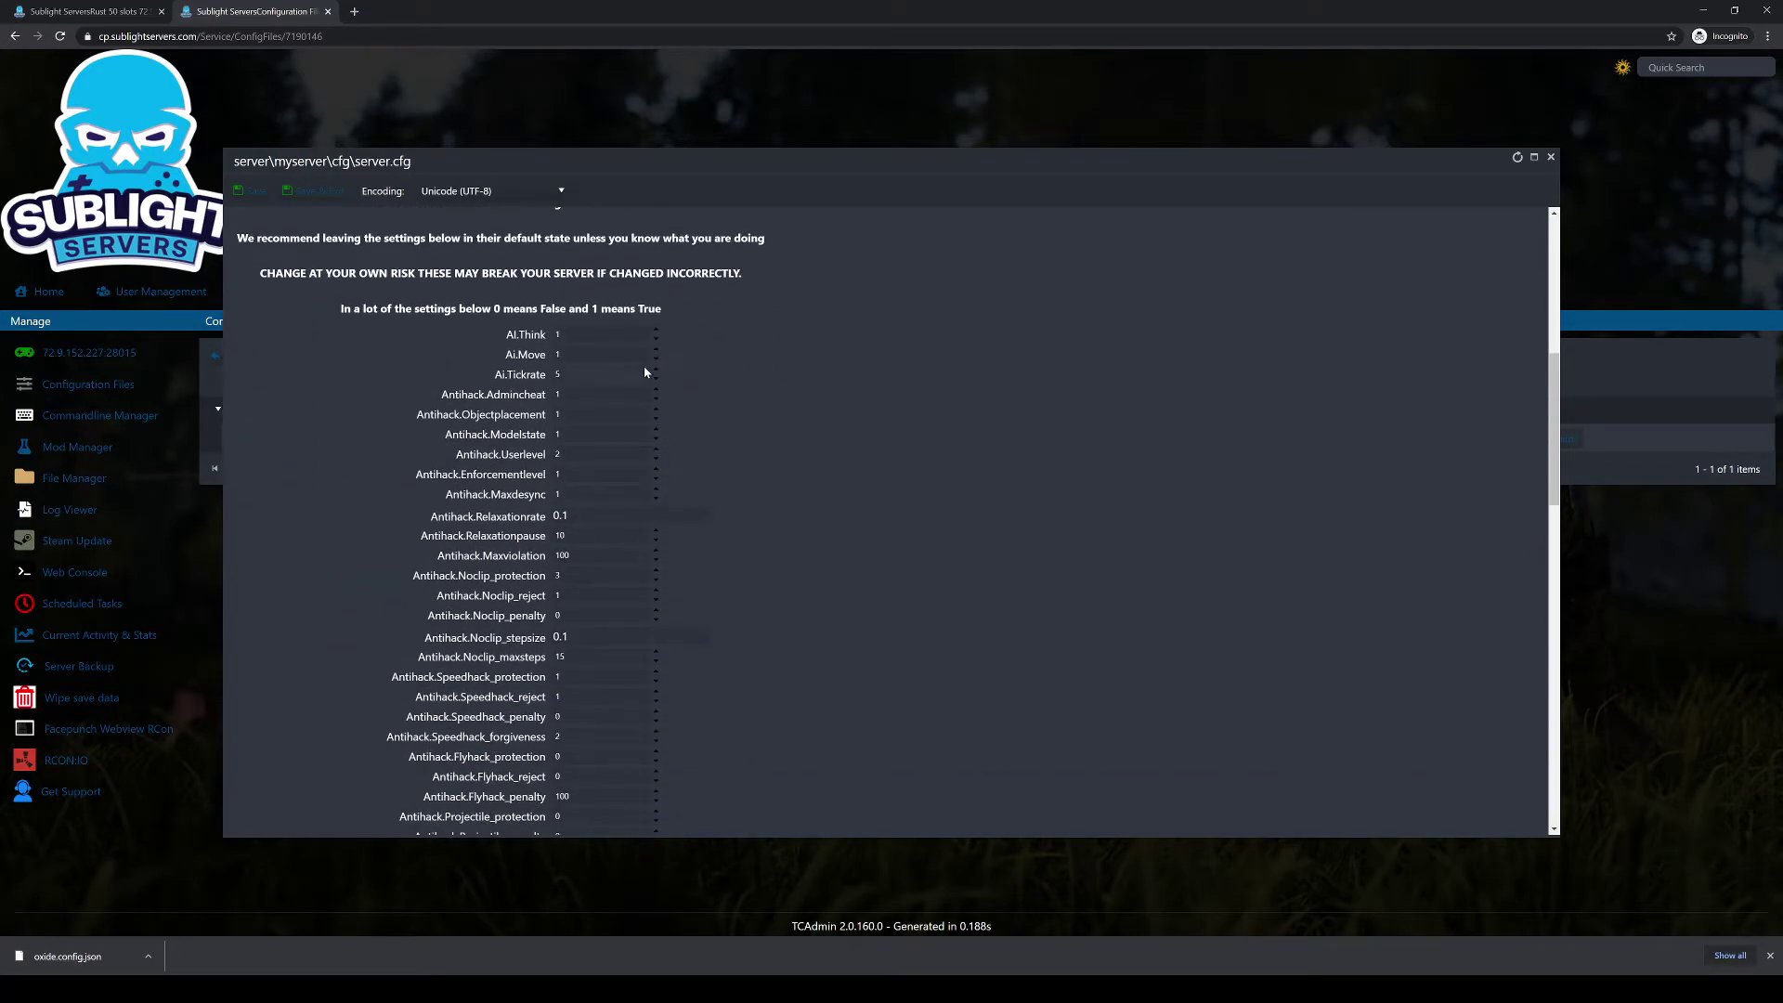
pyautogui.scroll(-10, 622, 391)
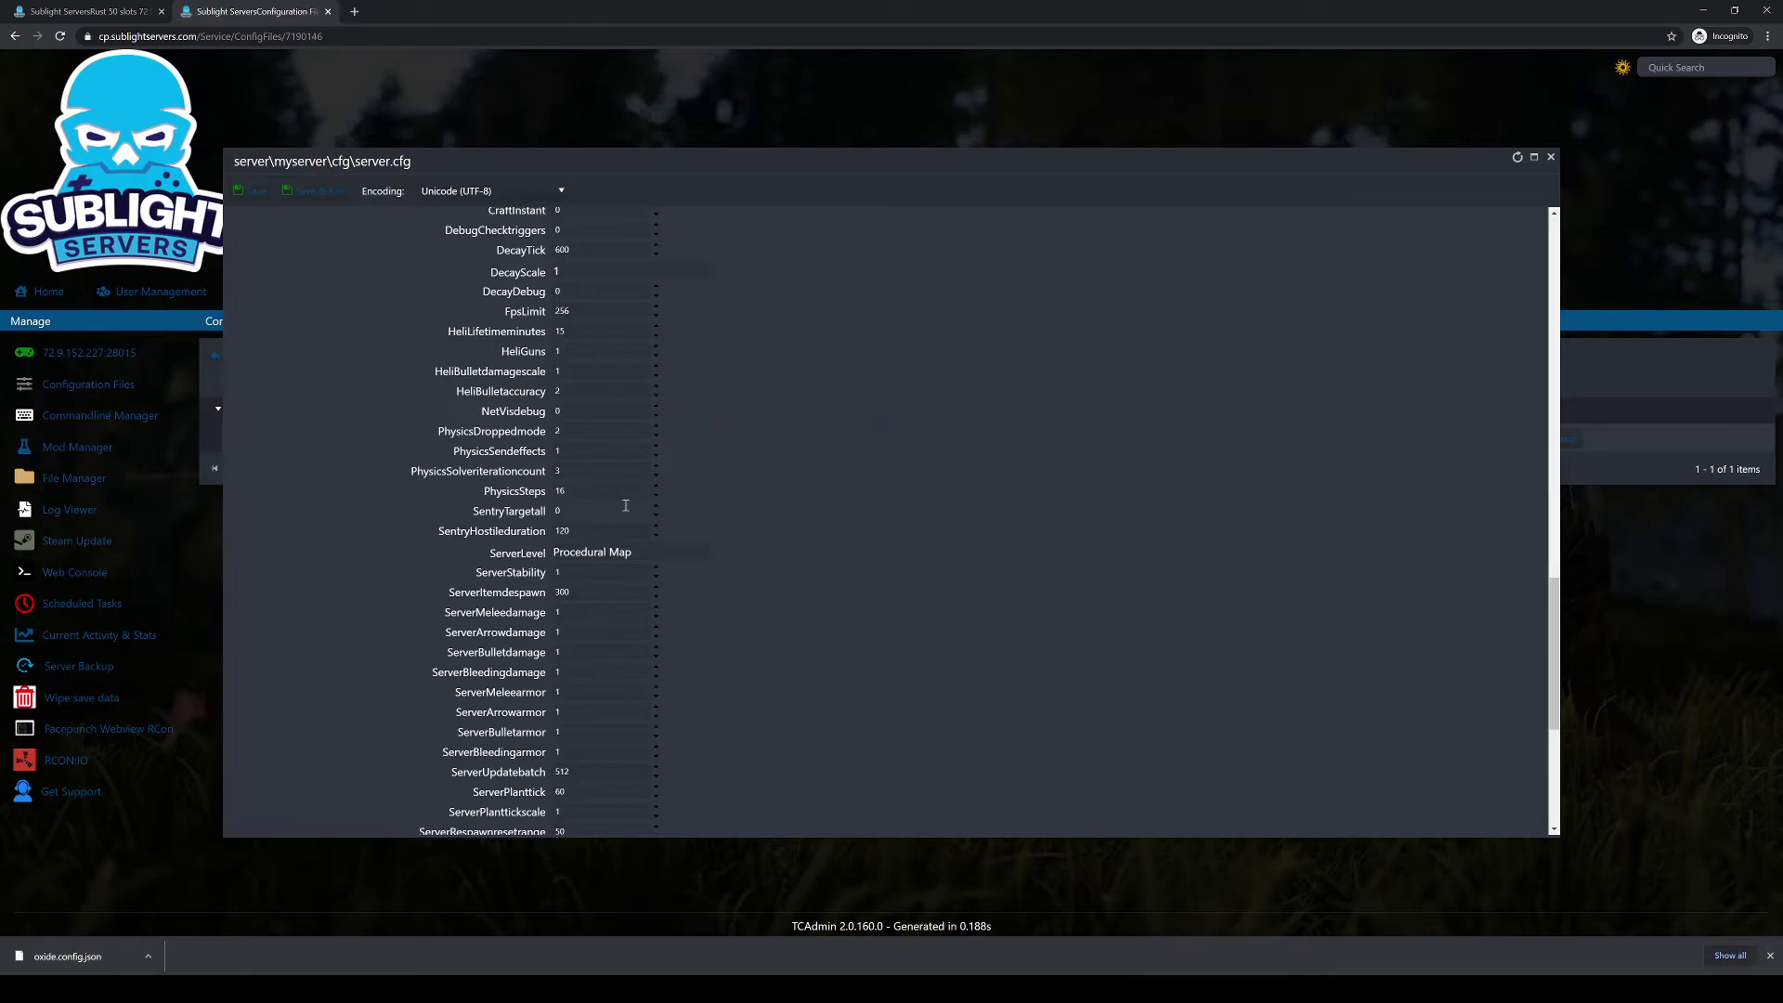
pyautogui.scroll(-5, 622, 502)
pyautogui.scroll(2, 638, 544)
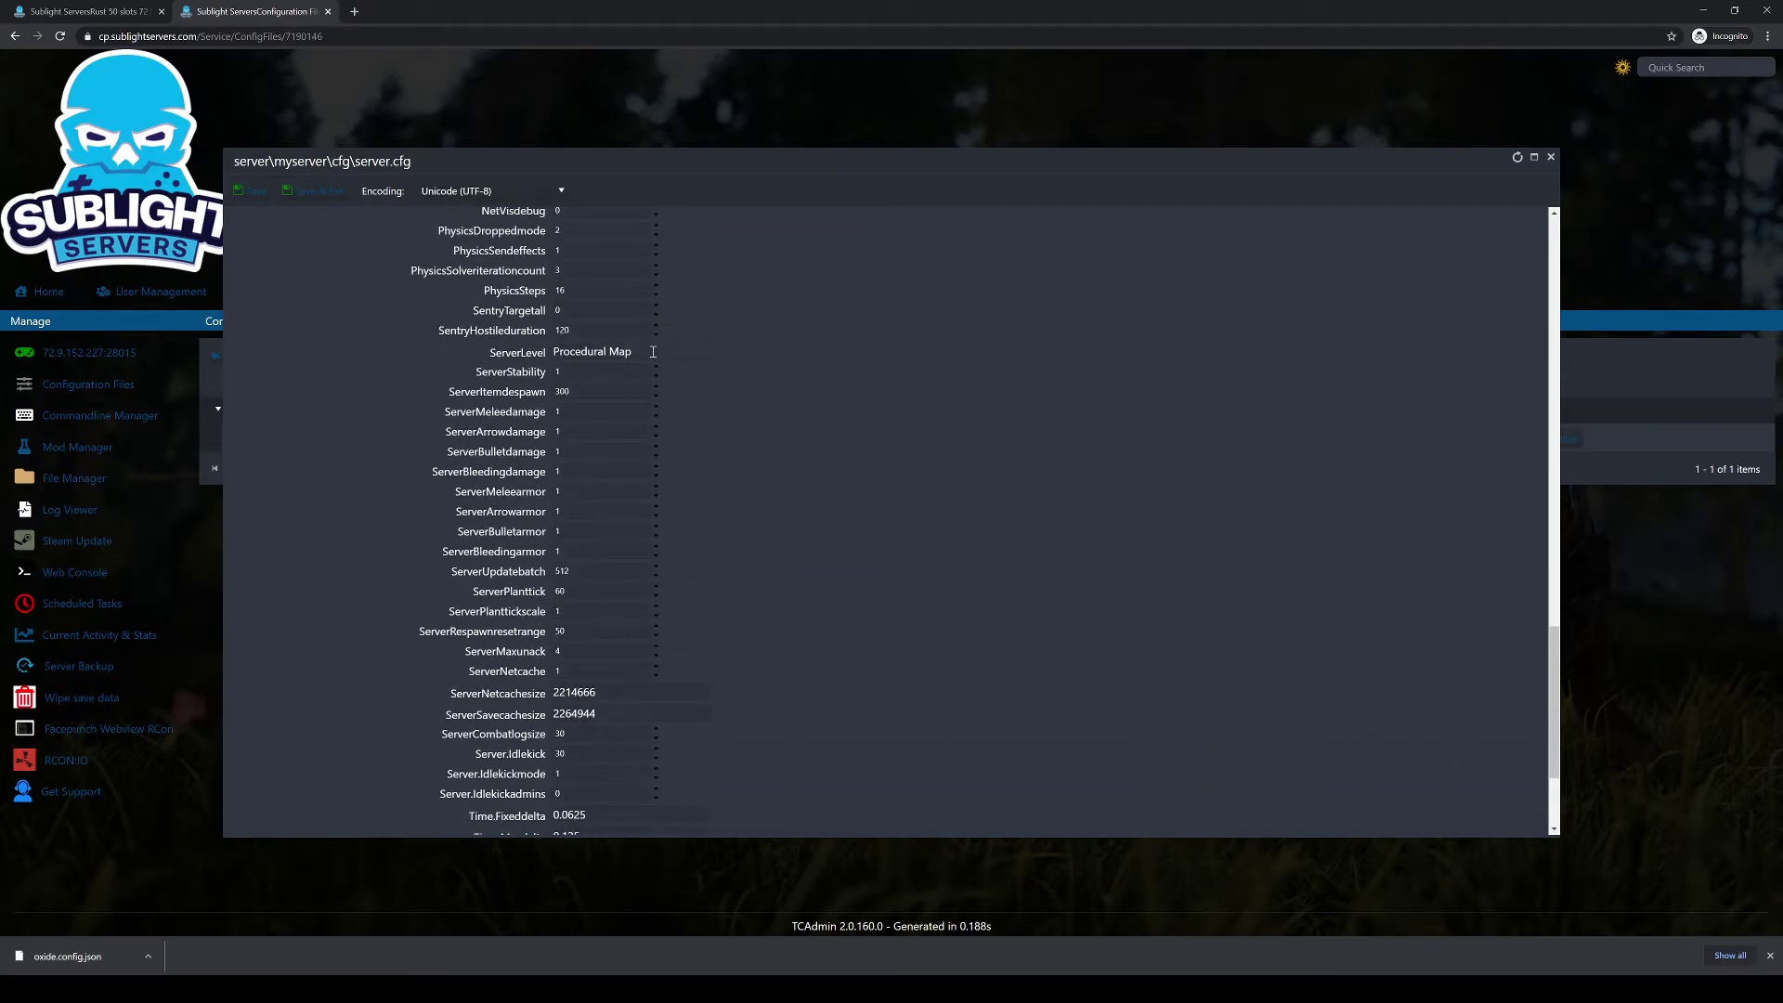
pyautogui.scroll(-2, 653, 622)
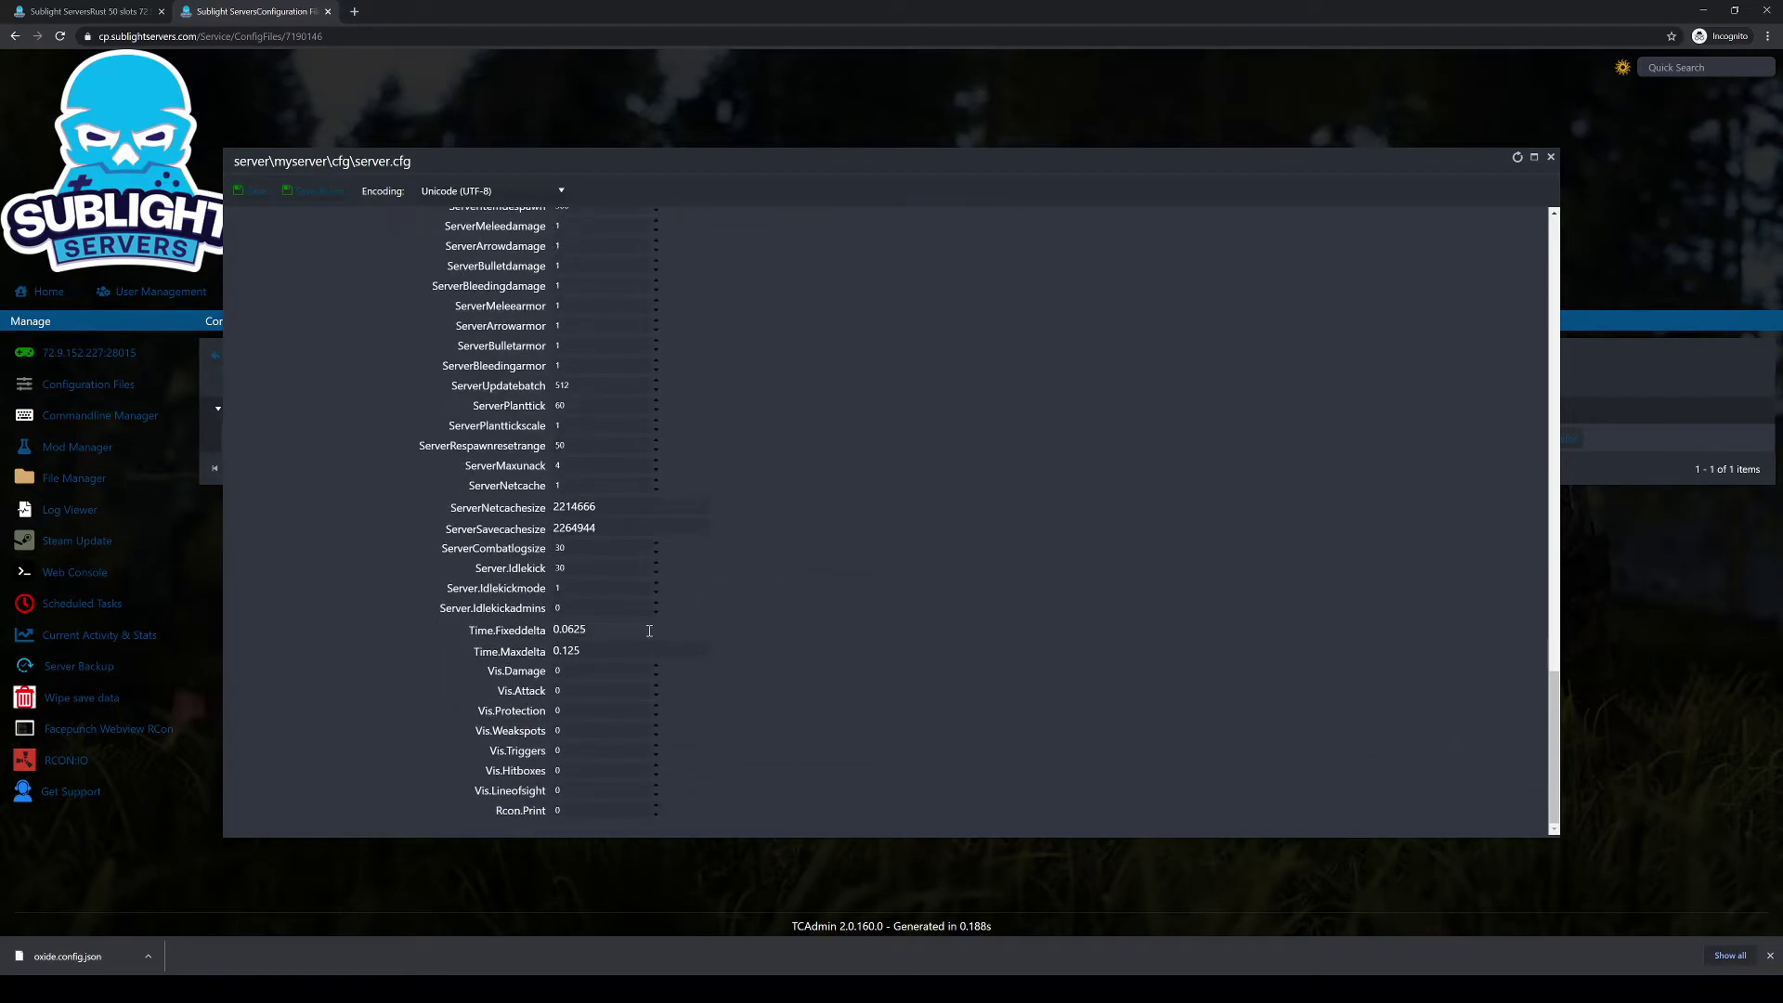
pyautogui.scroll(5, 650, 625)
pyautogui.scroll(12, 650, 625)
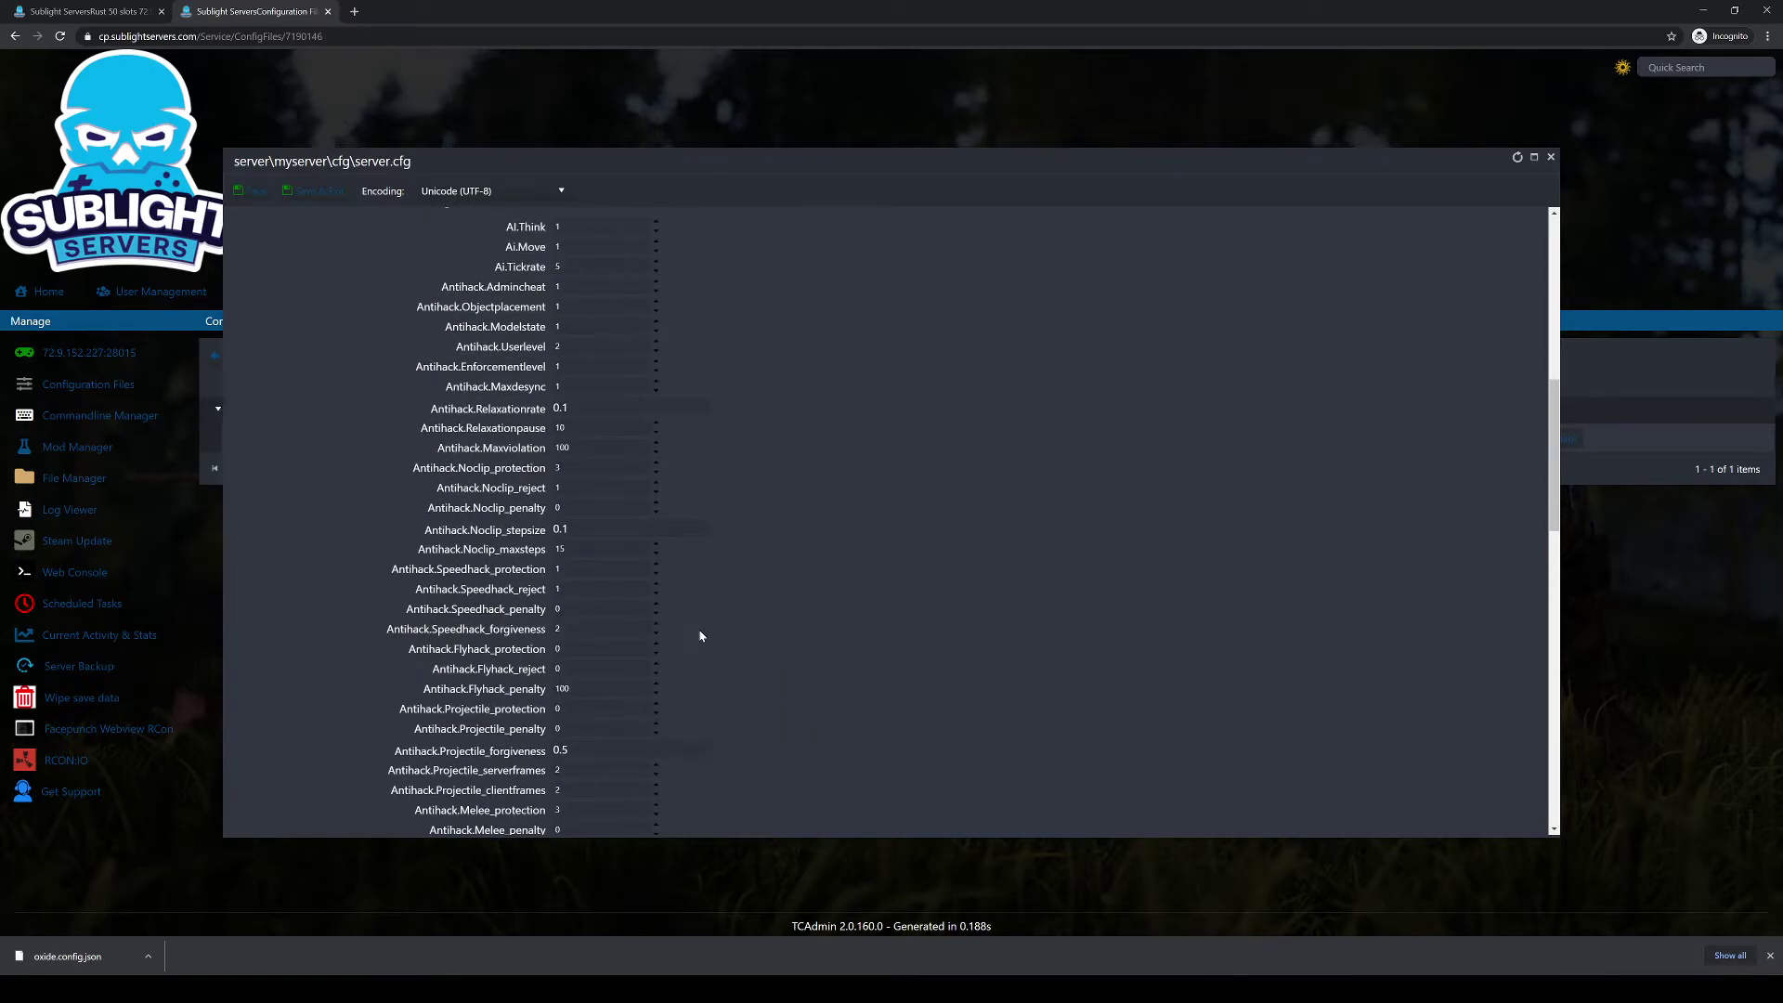
pyautogui.scroll(4, 734, 622)
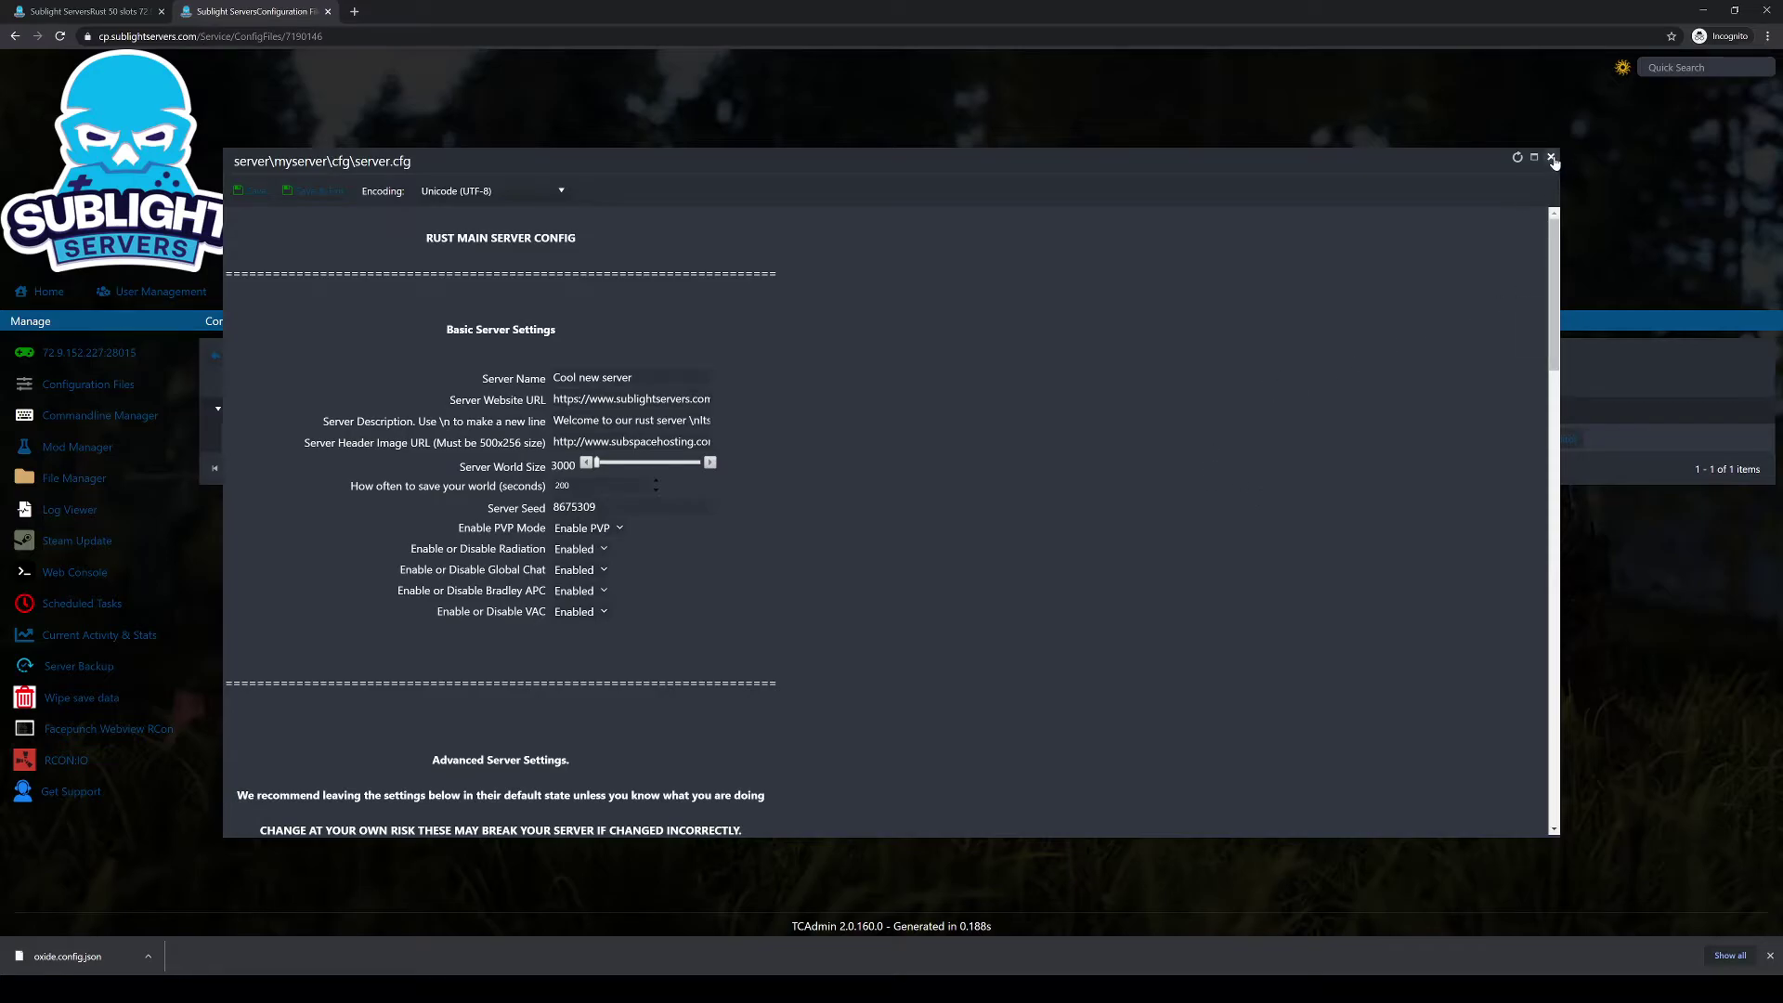
pyautogui.scroll(-10, 1108, 467)
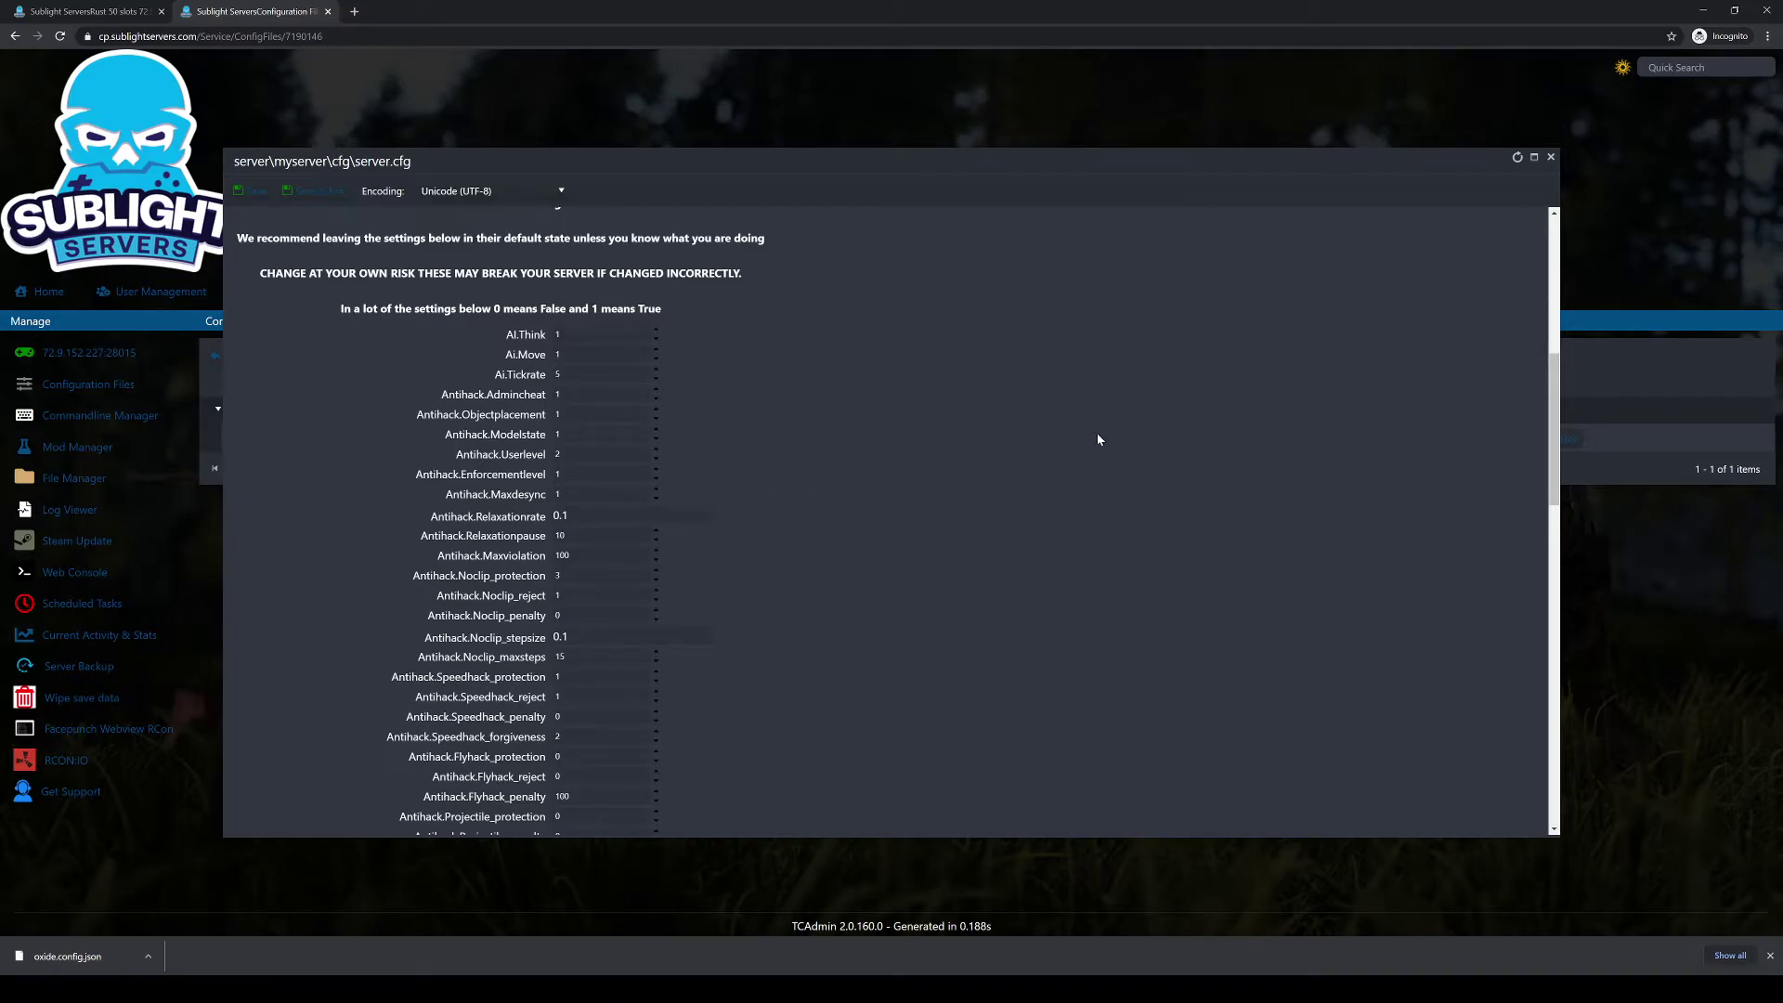
# Reopen server.cfg, set Server Name to 'Cool new server', and Save & Exit
pyautogui.click(1551, 158)
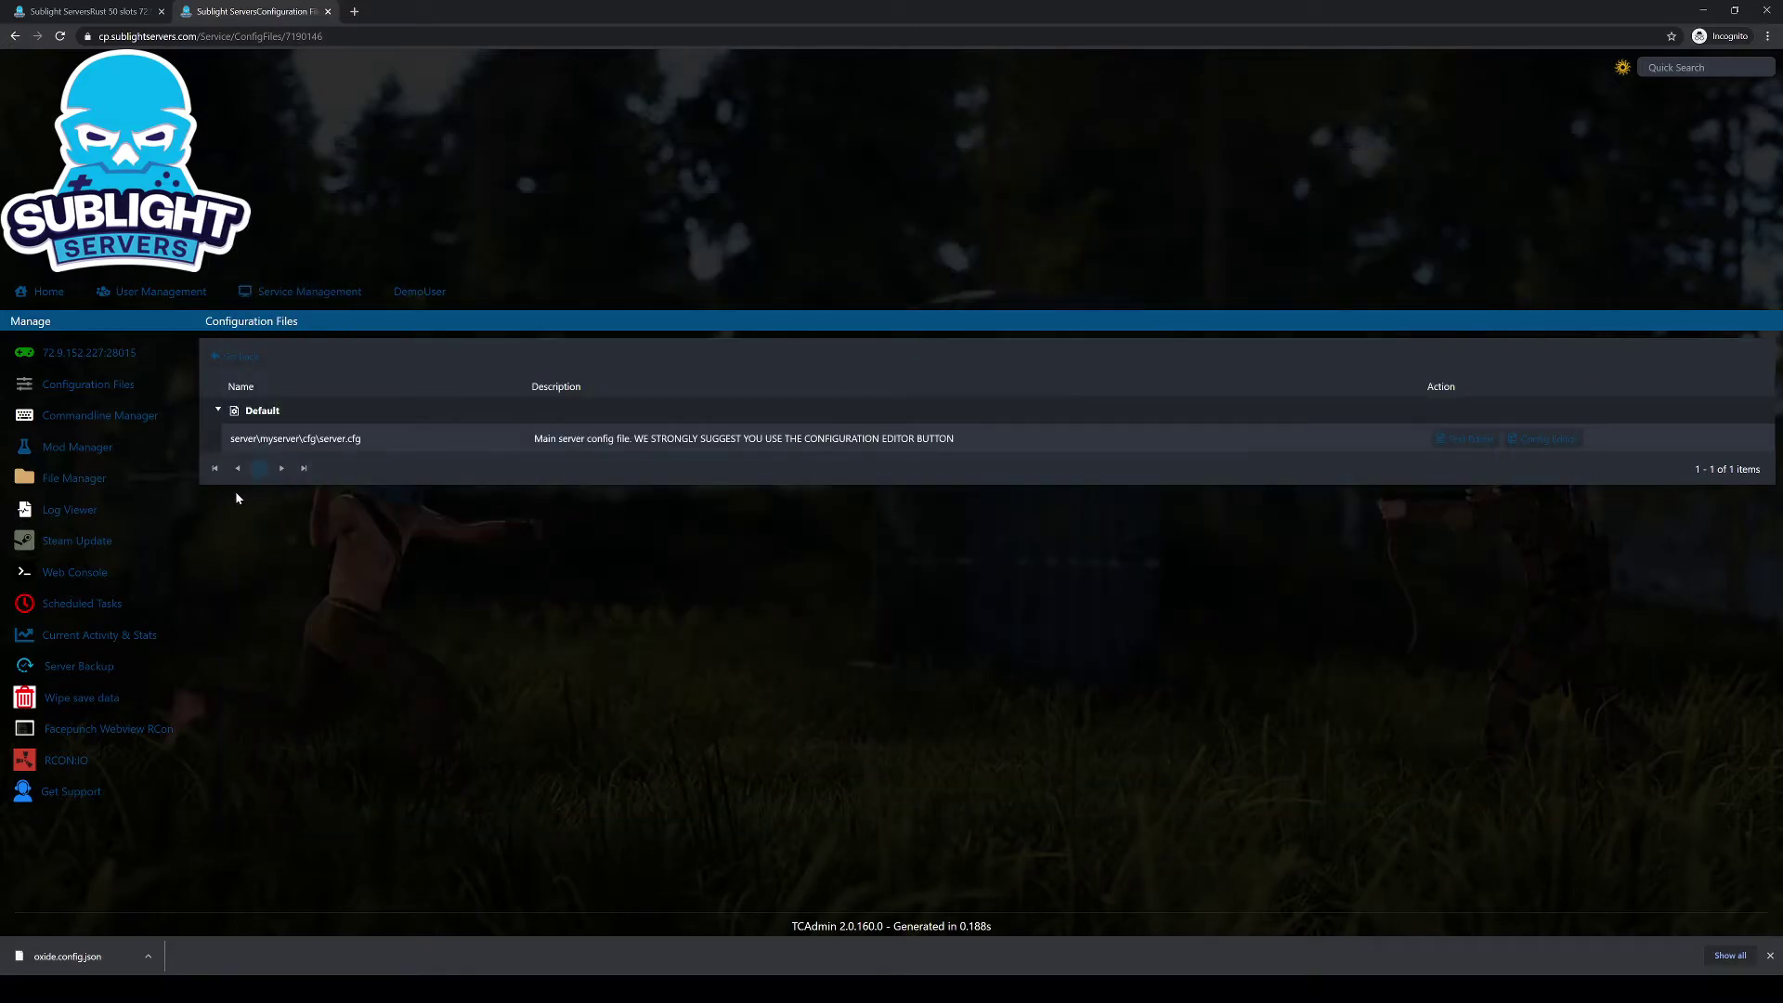
pyautogui.click(1570, 439)
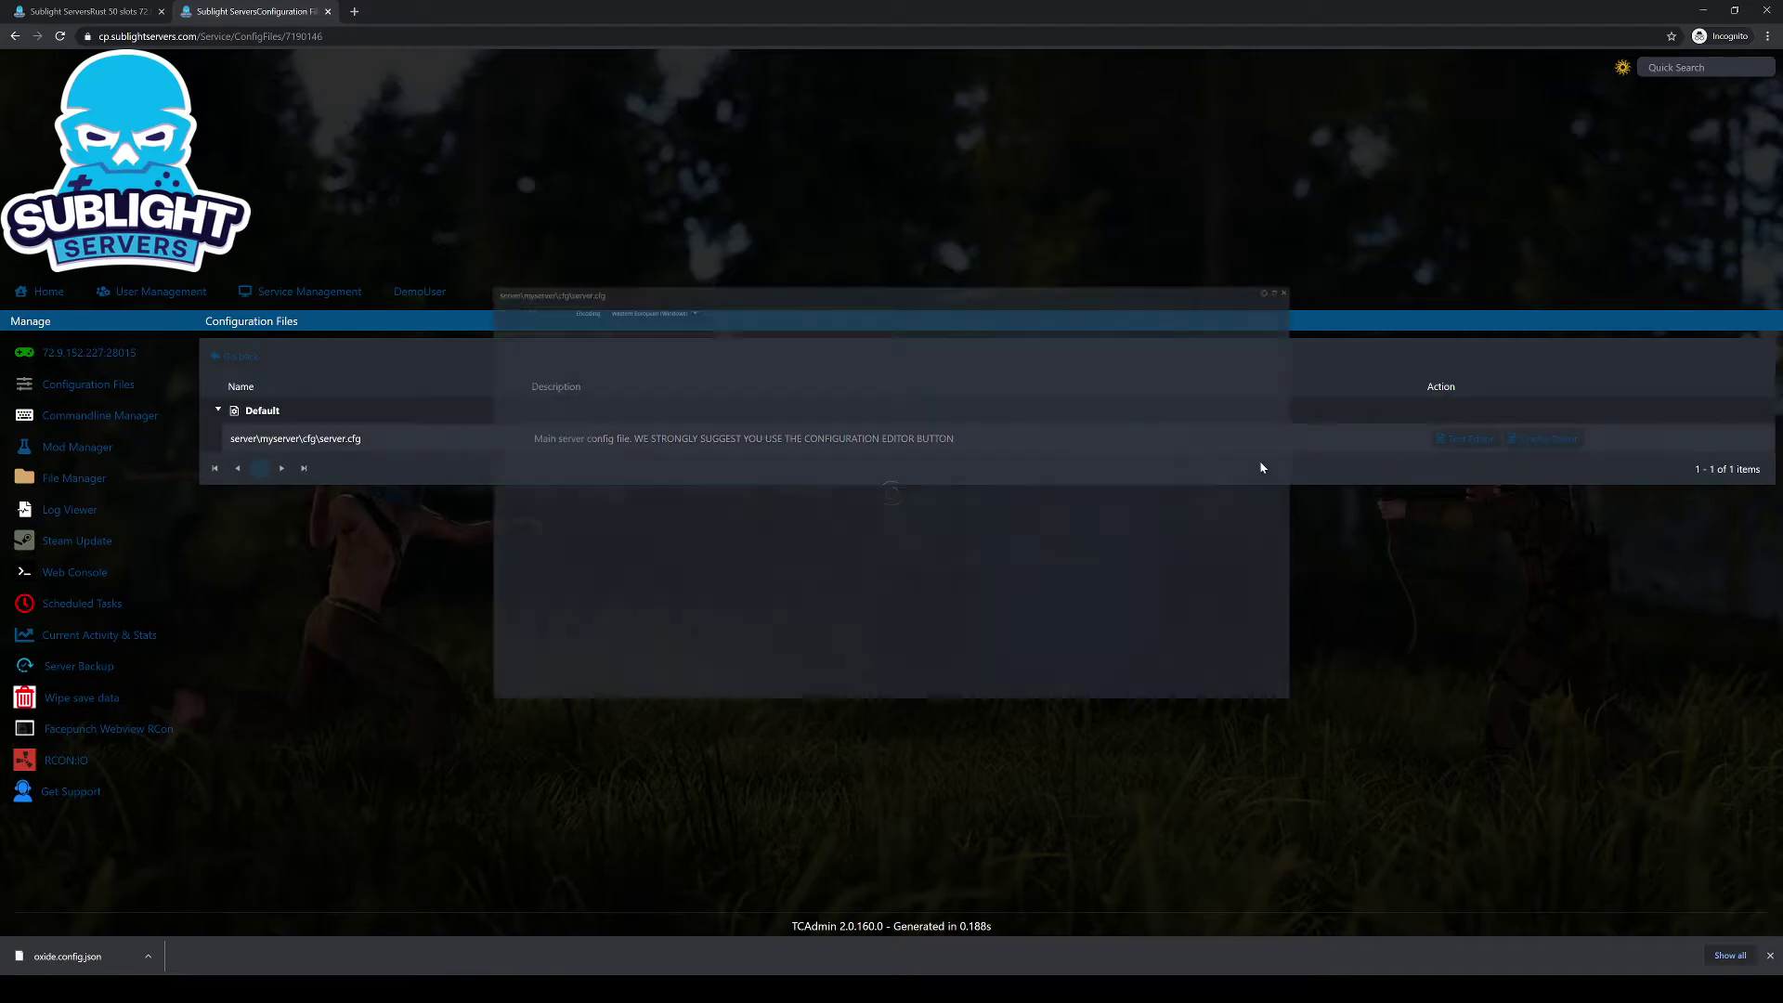
pyautogui.tripleClick(615, 380)
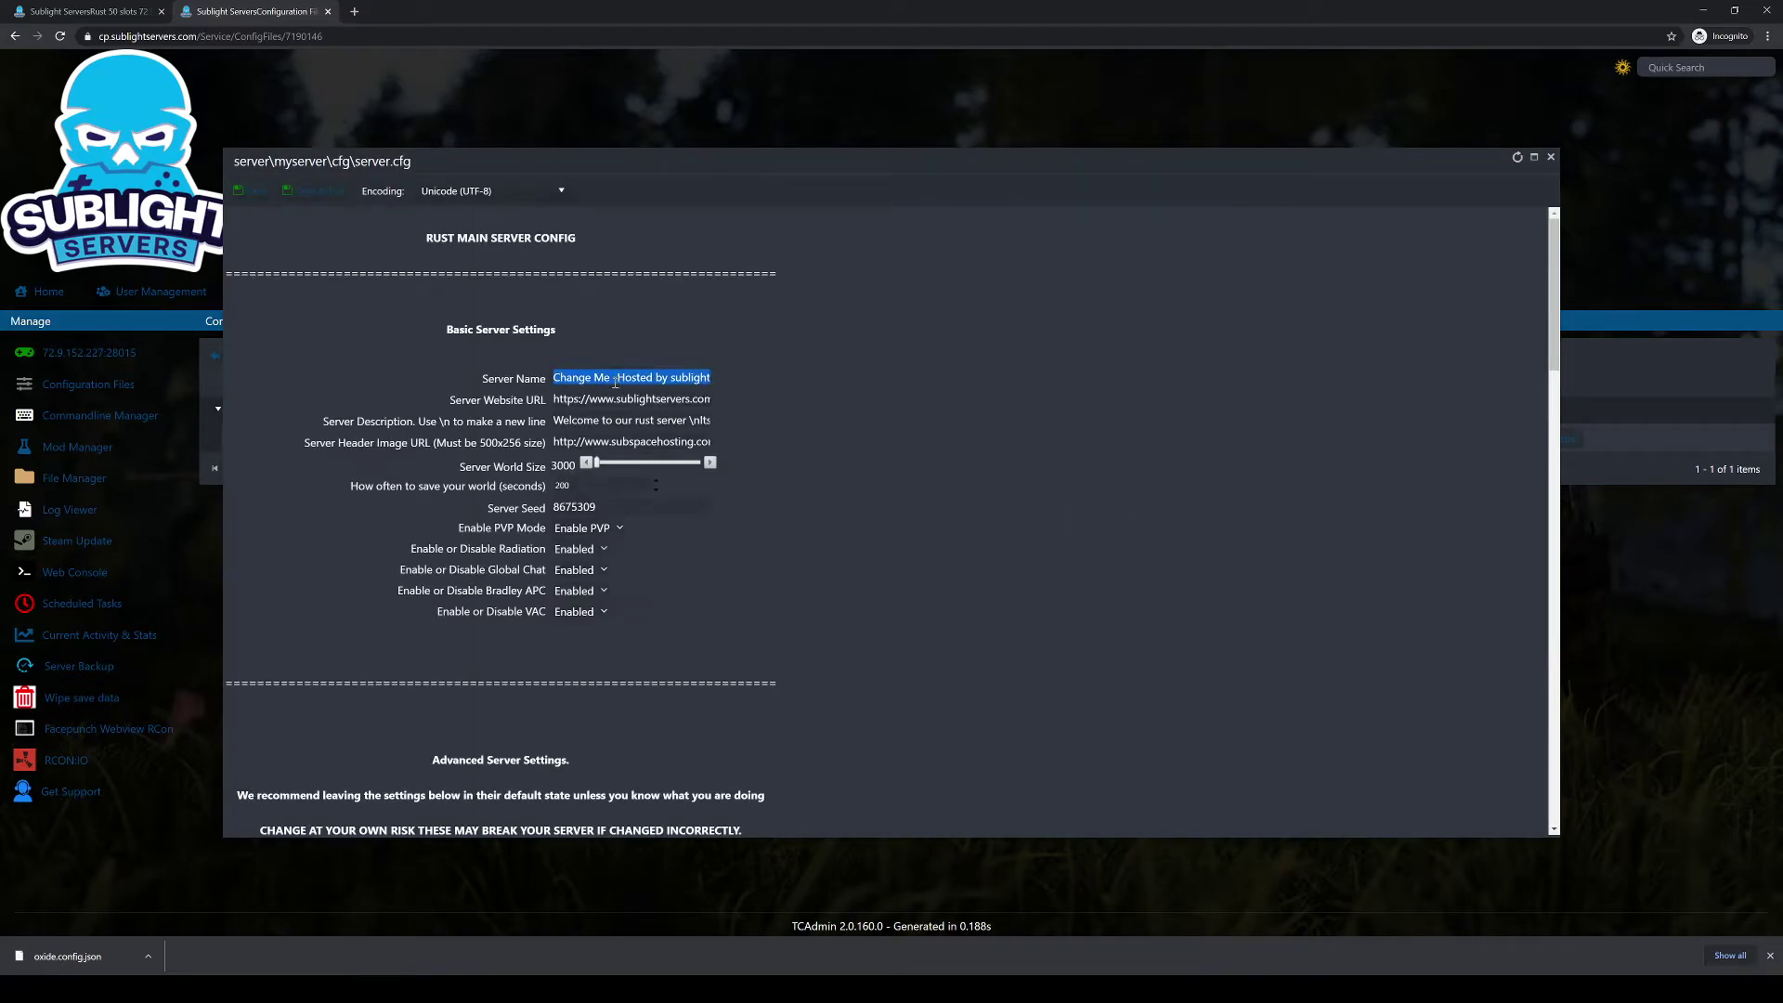
pyautogui.write('Cool new ser')
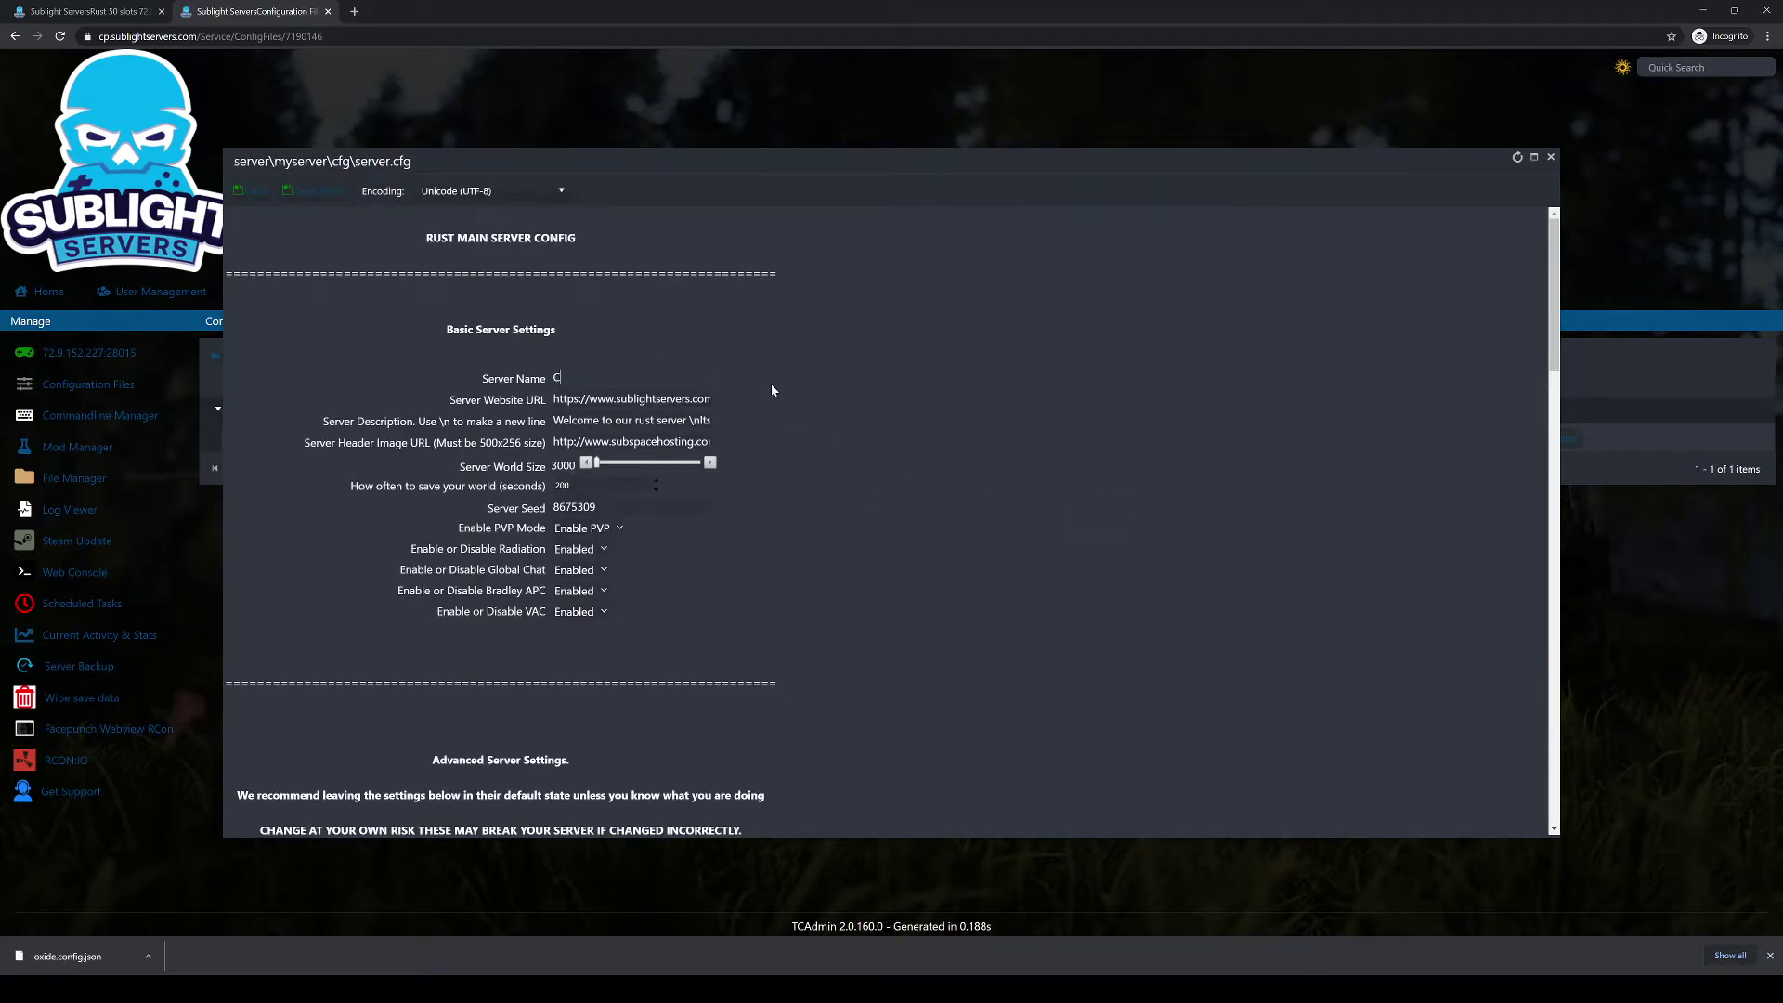
pyautogui.write('ver')
pyautogui.click(337, 195)
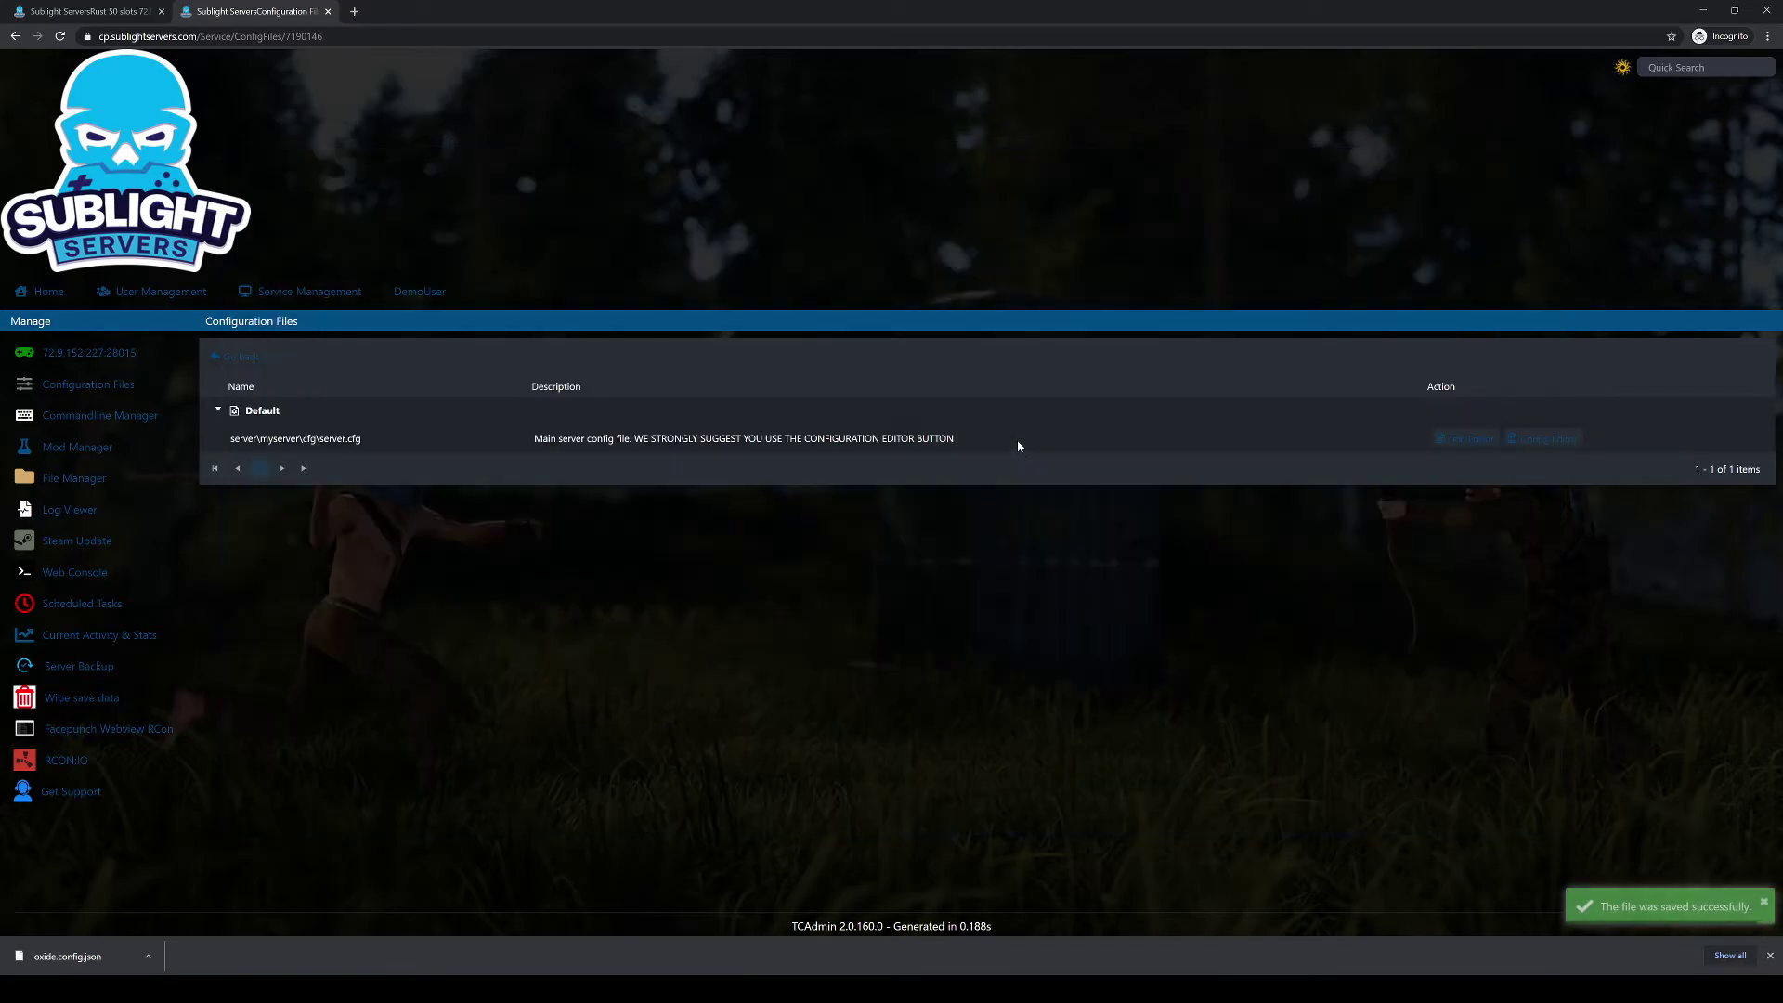
# Go to the server's overview page and start the Rust server so it reads Running
pyautogui.click(88, 353)
pyautogui.click(219, 609)
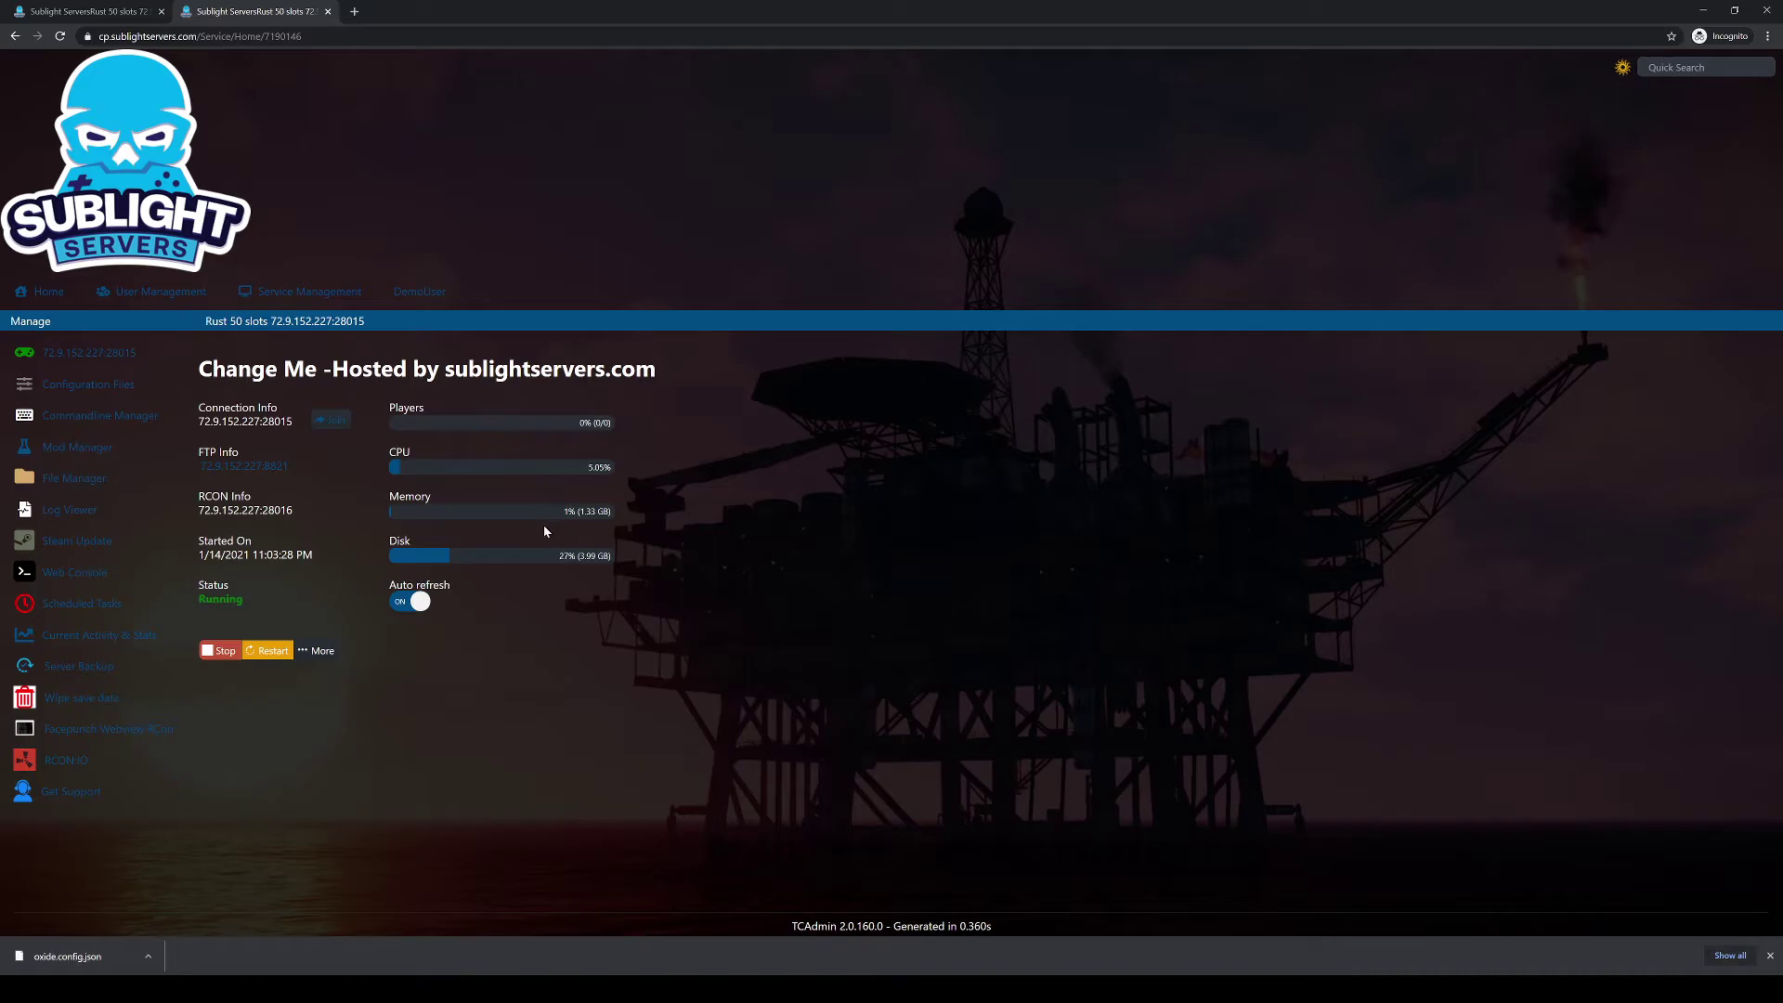
pyautogui.moveTo(198, 372); pyautogui.dragTo(285, 381)
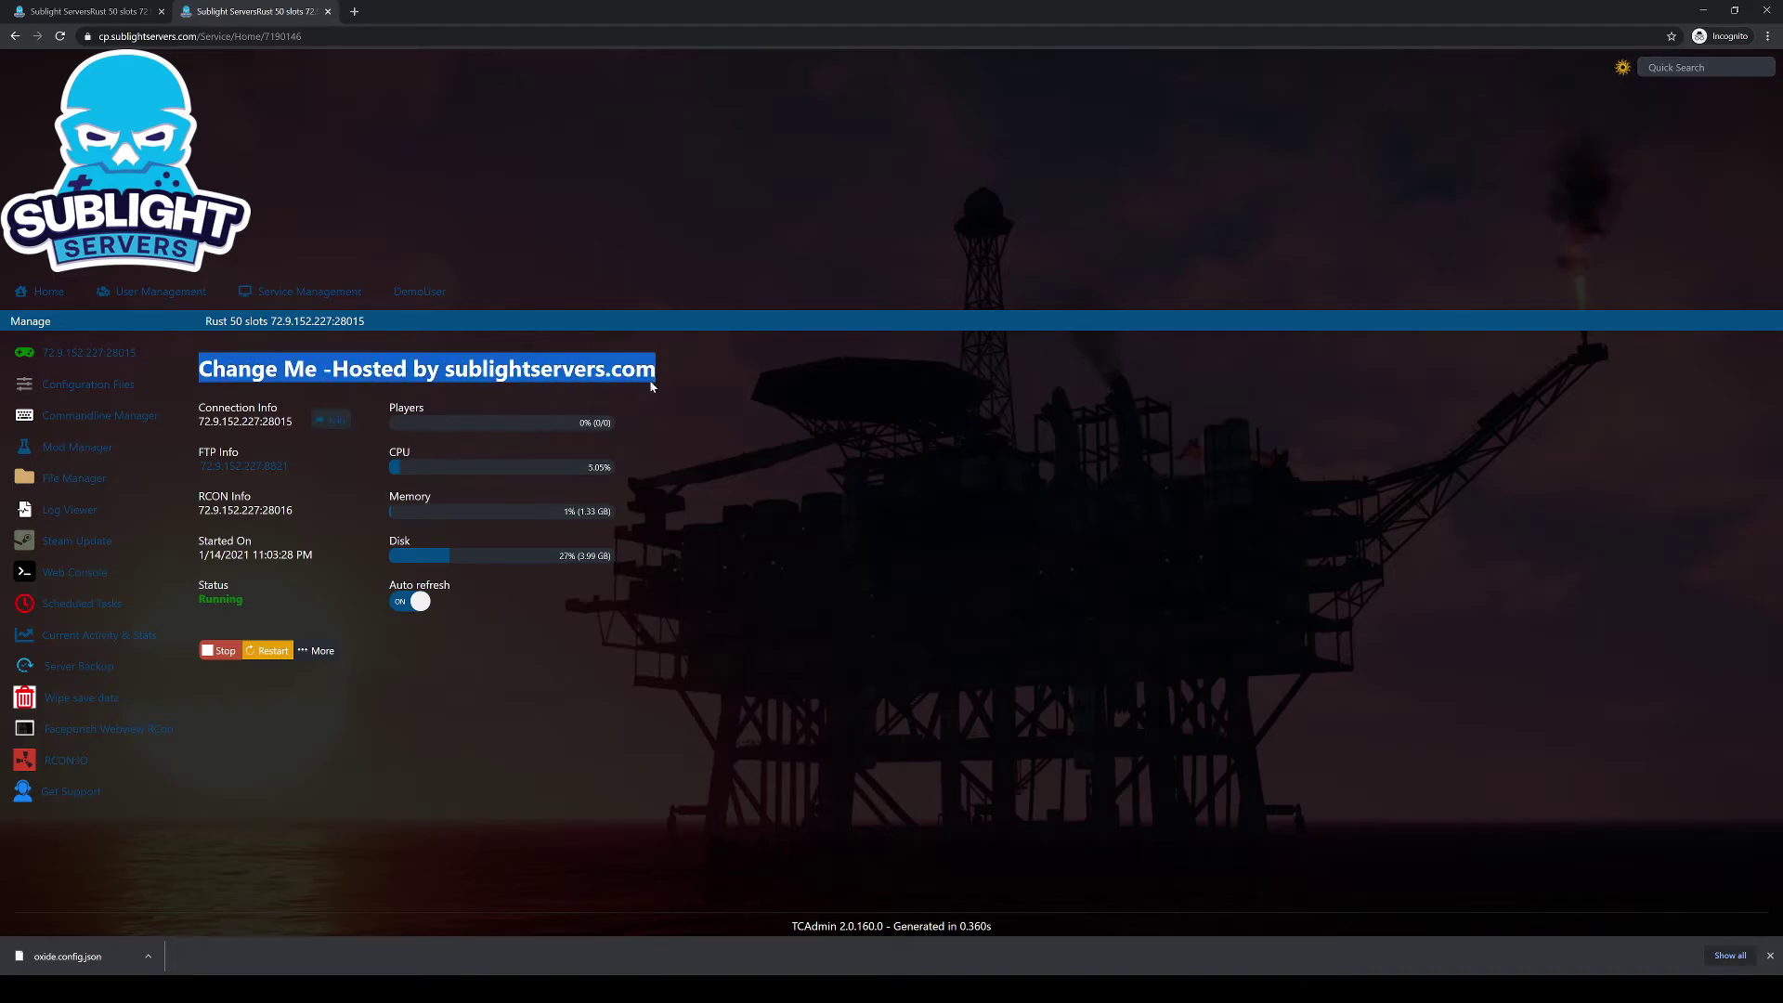
pyautogui.click(721, 460)
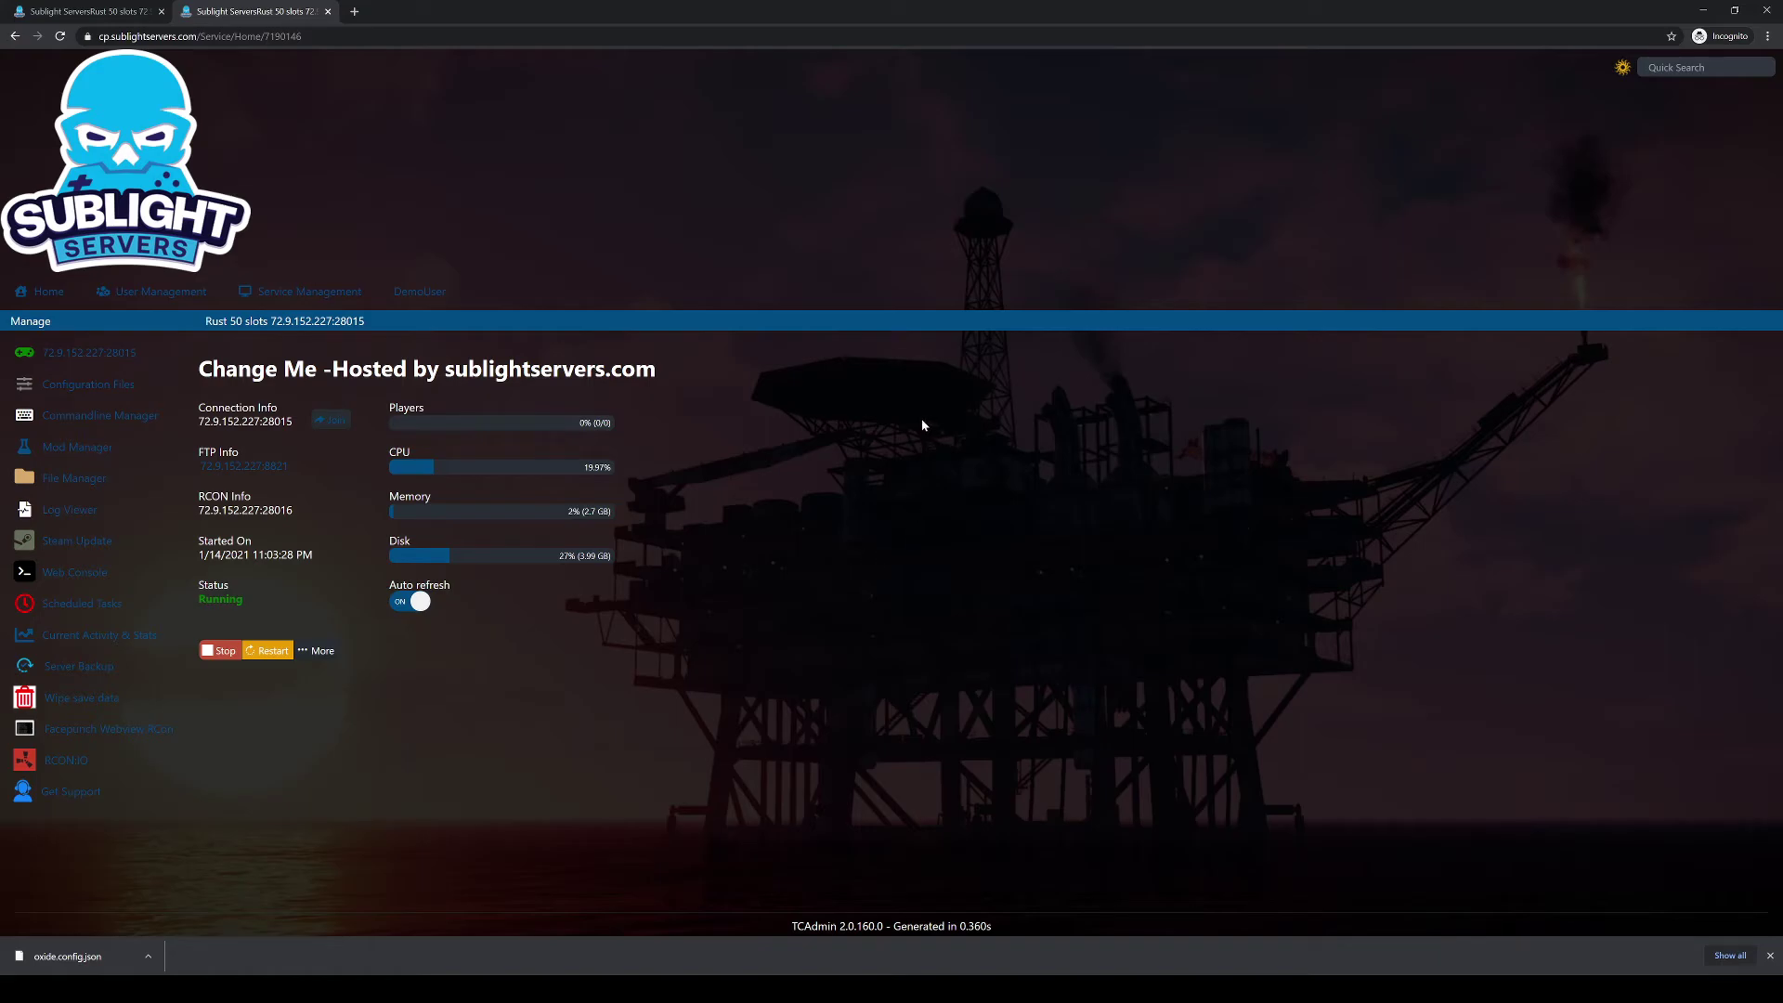
pyautogui.hotkey('ctrl', 'w')
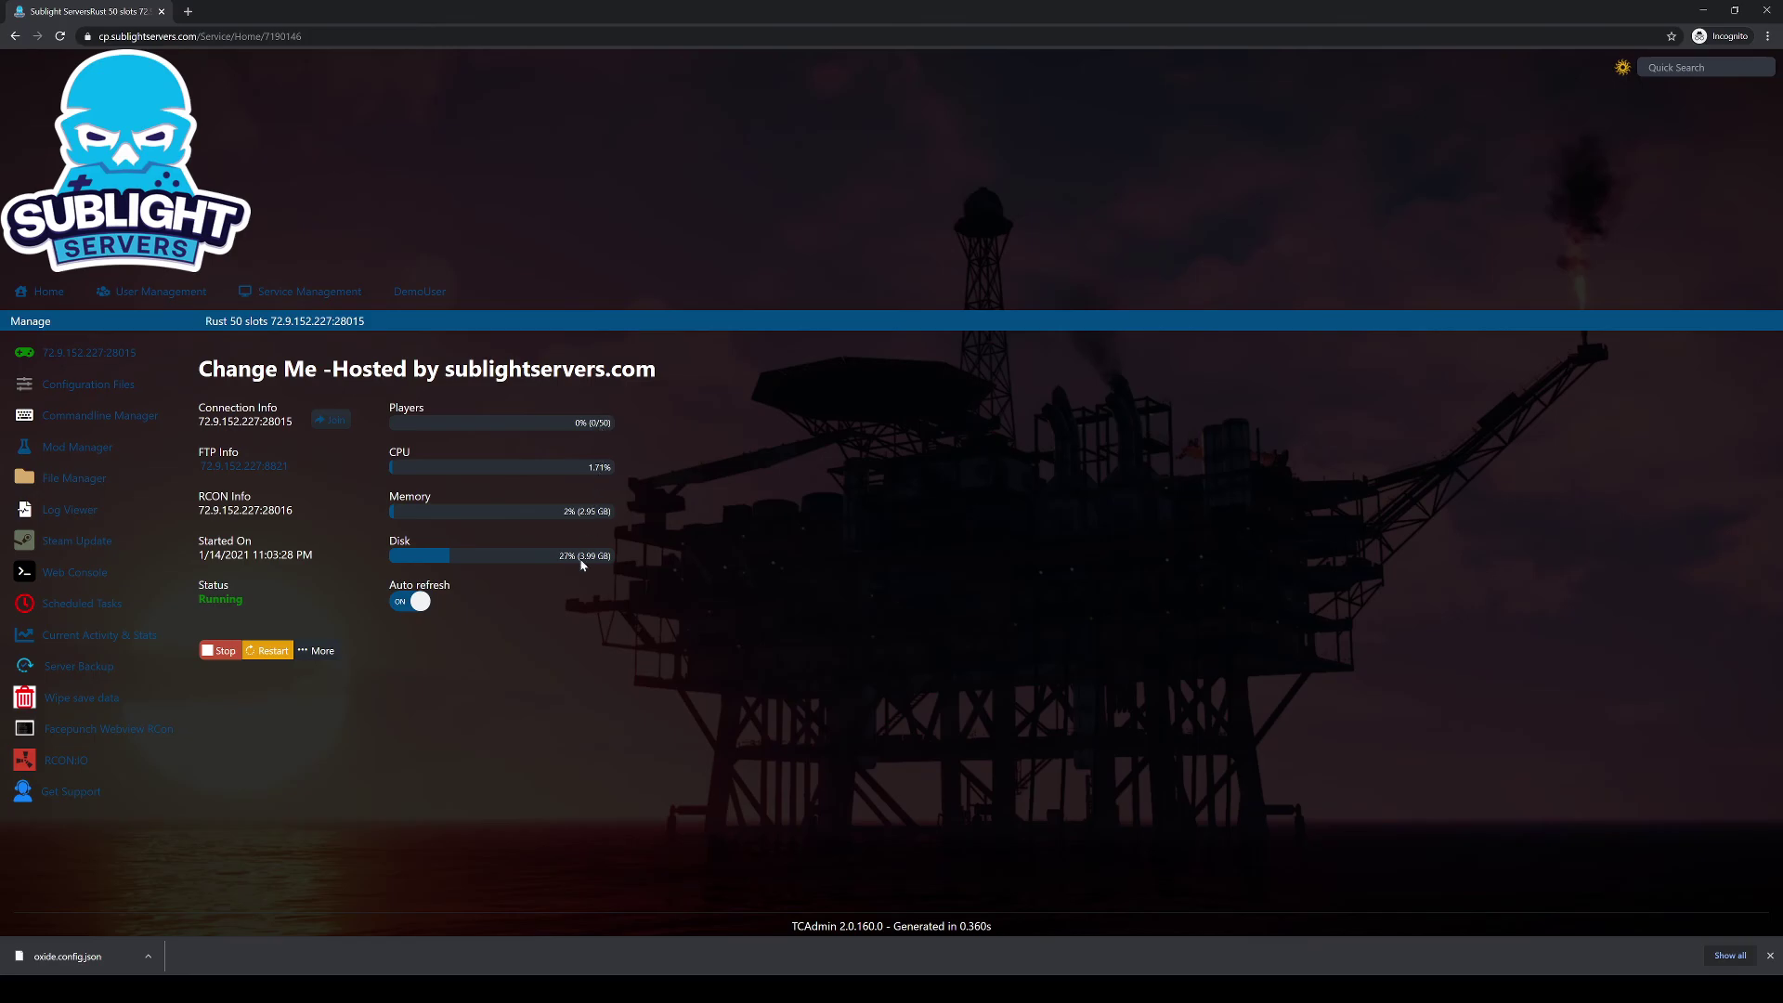
# Reload the overview to confirm Running status with 0/50 players and 2% memory
pyautogui.click(59, 36)
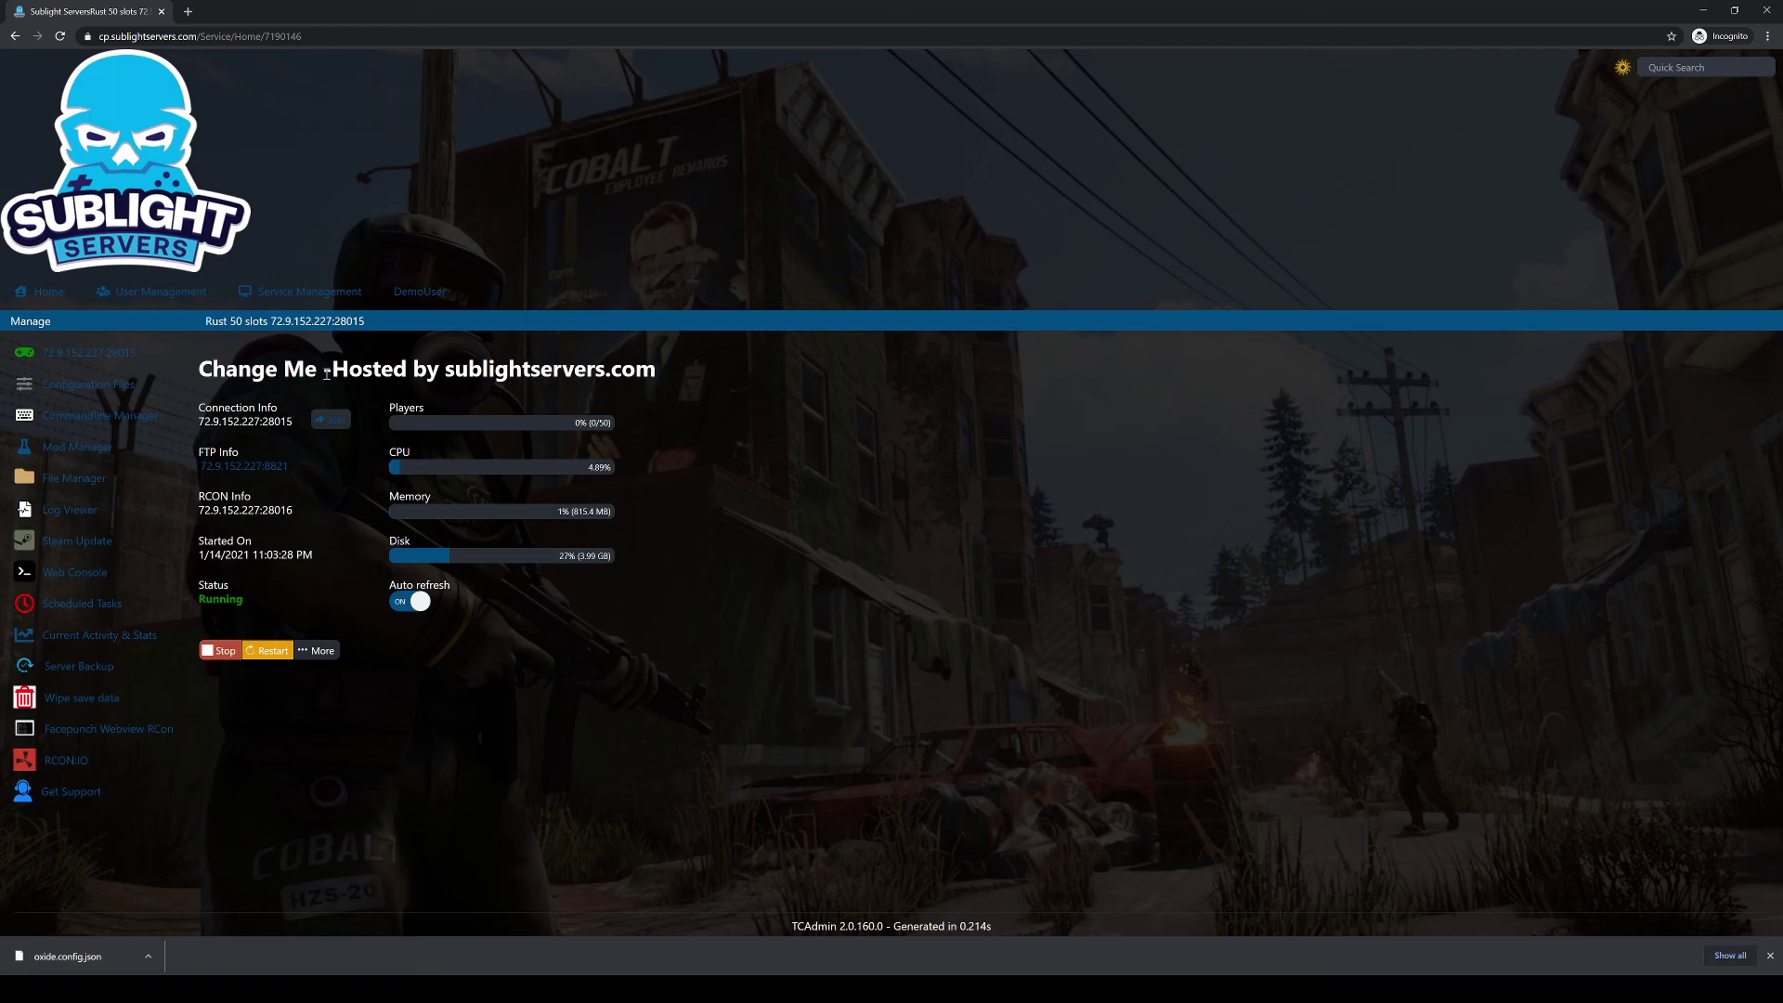
pyautogui.moveTo(647, 375)
pyautogui.mouseDown()
pyautogui.moveTo(201, 369)
pyautogui.moveTo(665, 382)
pyautogui.mouseUp()
pyautogui.click(685, 451)
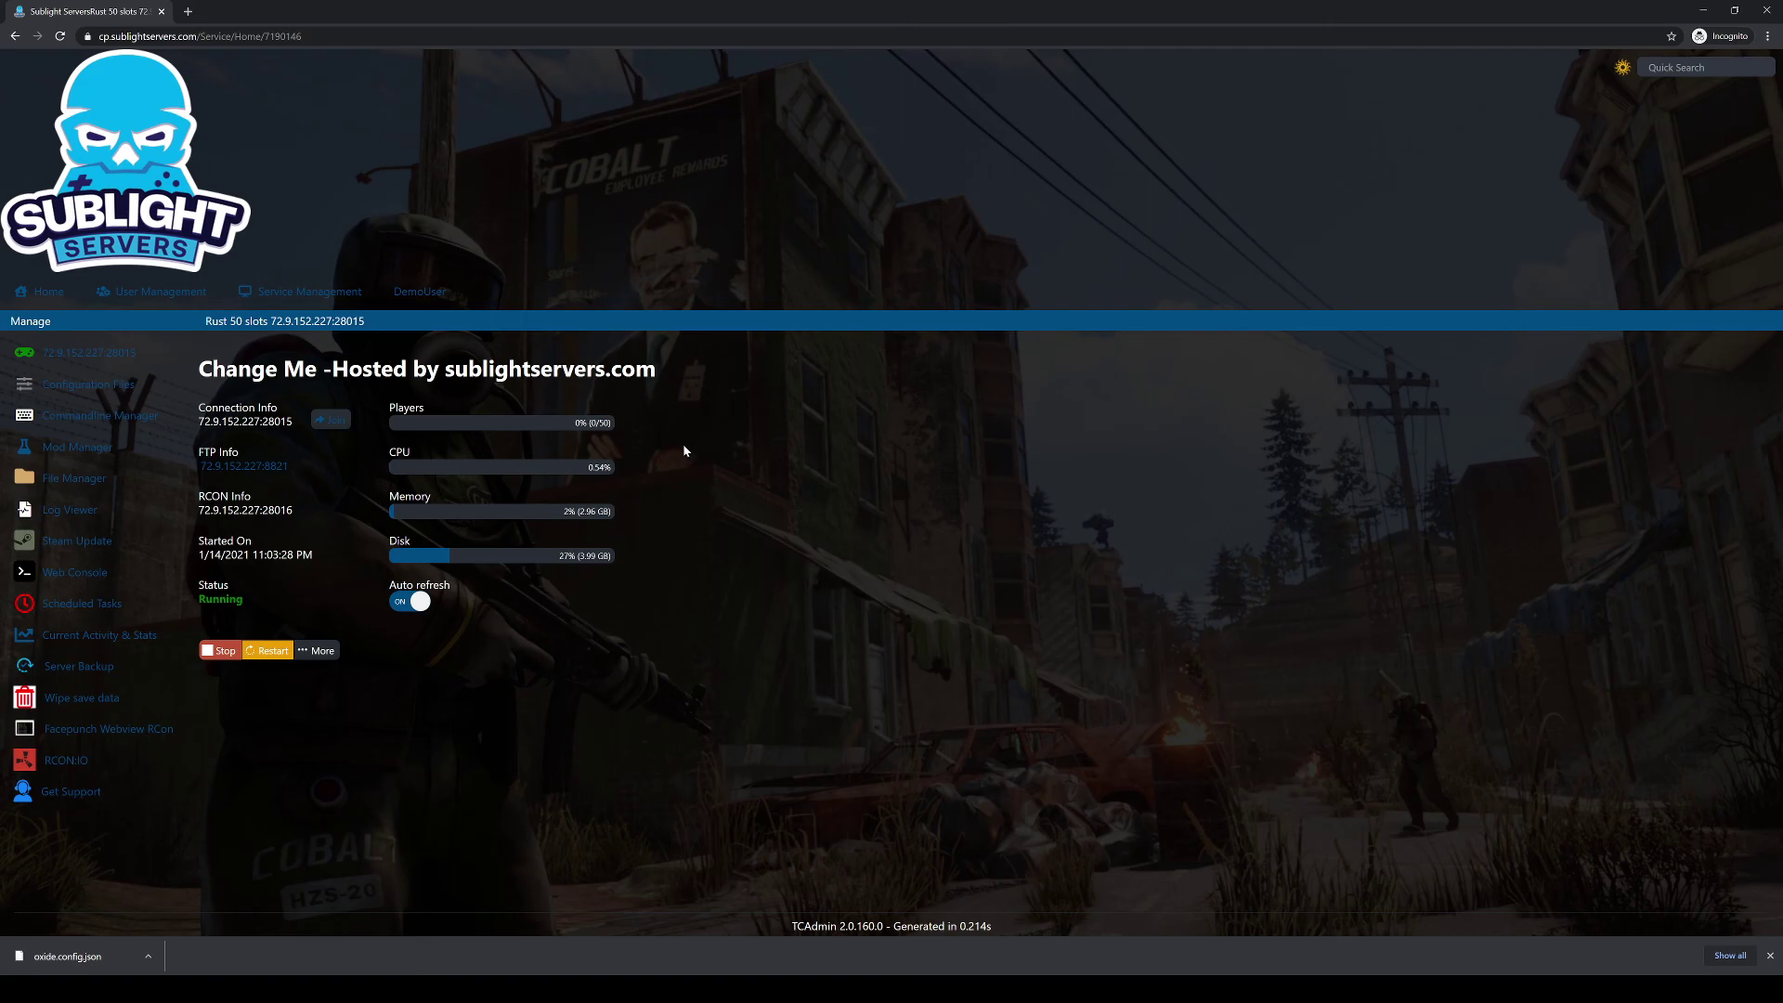